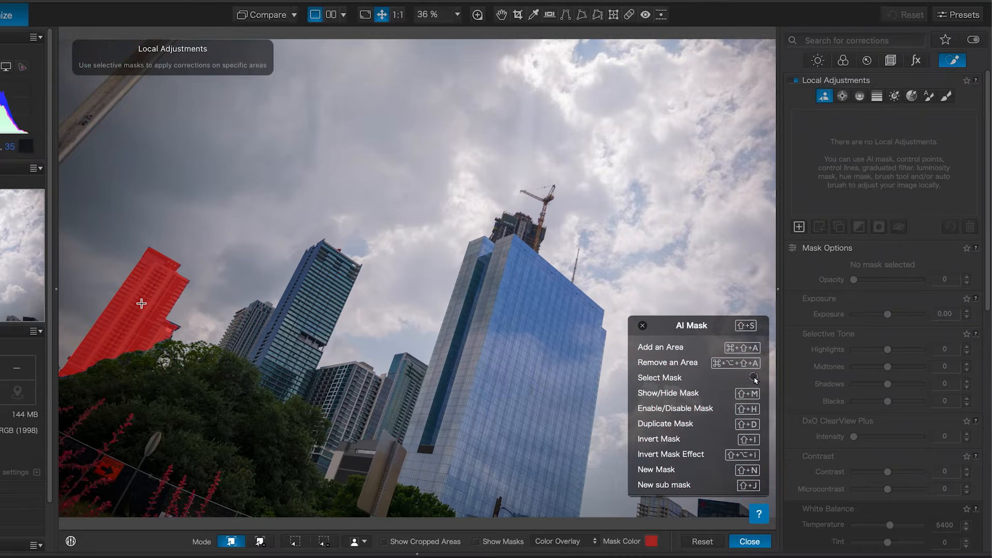
- Create an AI mask over the rear buildings and subtract the metal sign in front of them from it
click(141, 303)
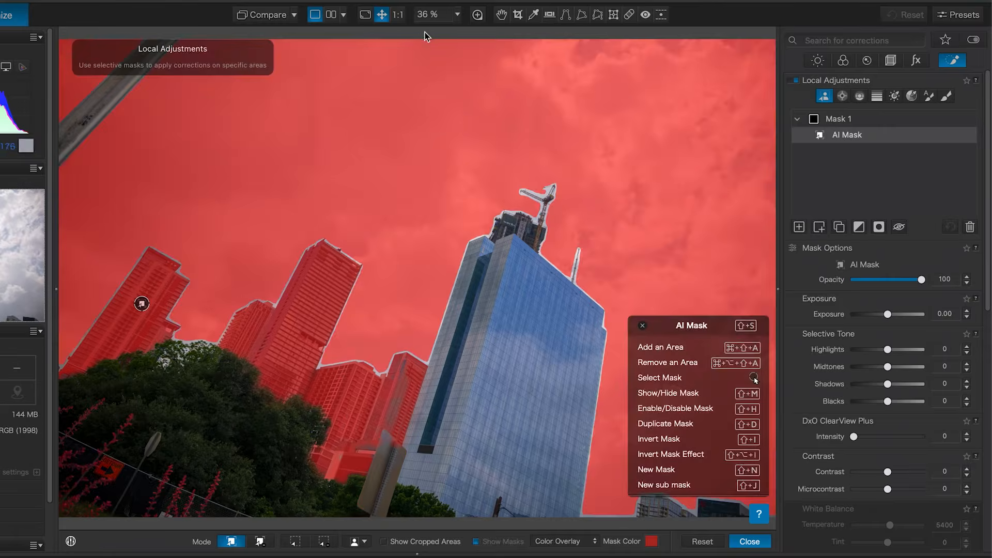
click(398, 14)
key(h)
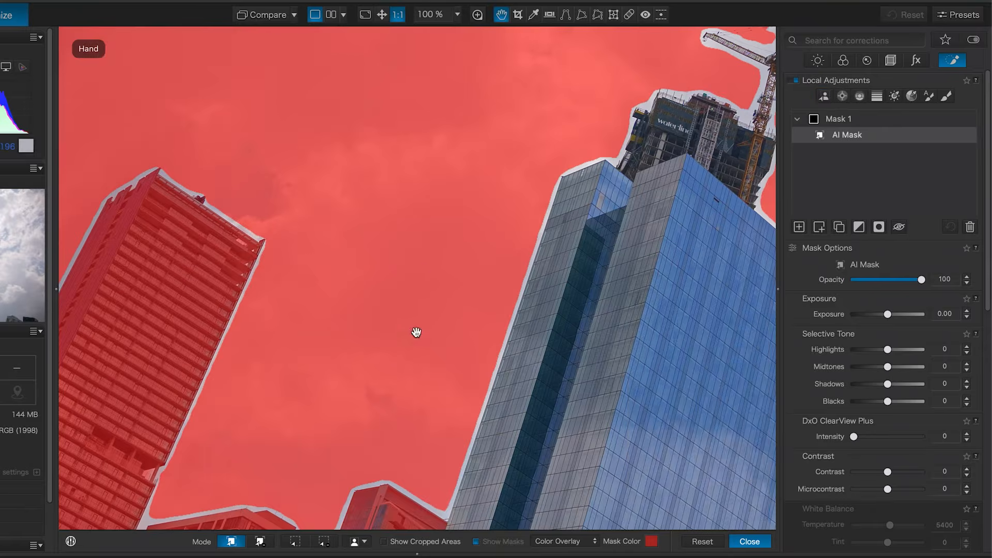
drag(396, 117, 365, 22)
drag(321, 346, 368, 237)
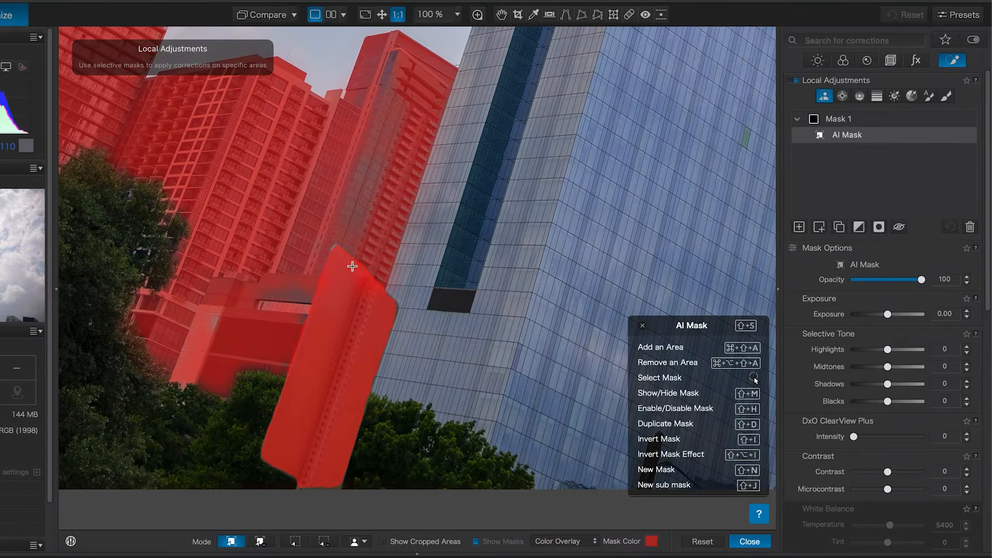
click(260, 541)
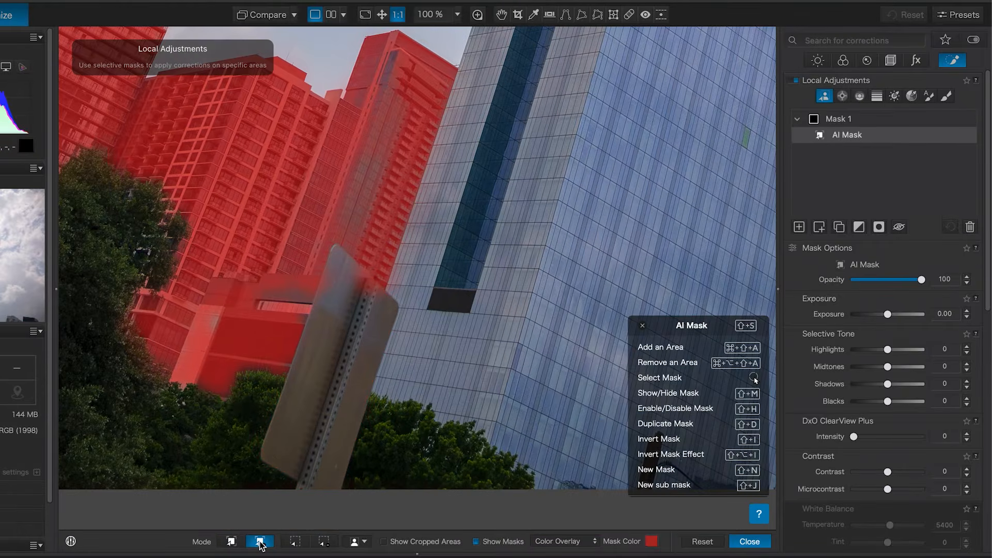
click(328, 355)
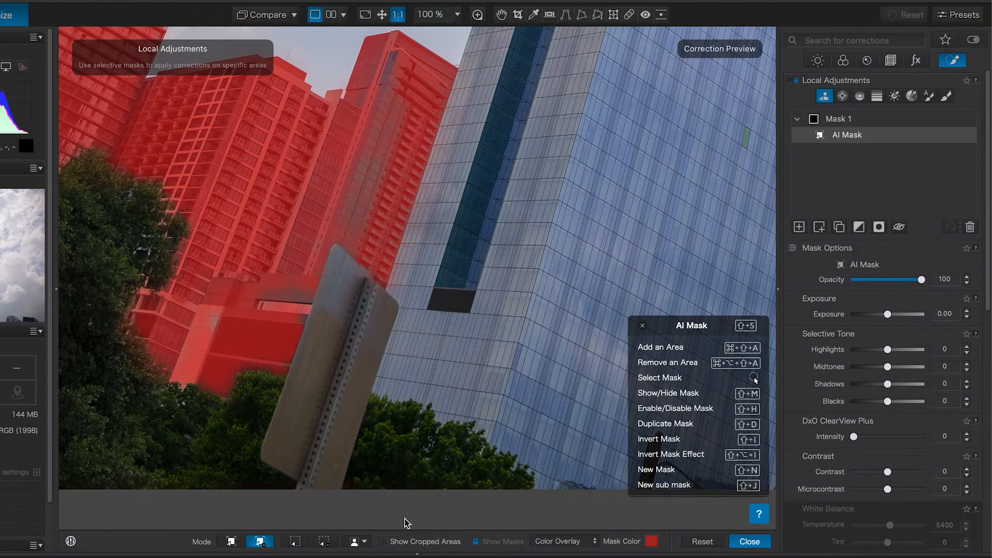
- Rename the new mask group "rear buildings"
double_click(838, 118)
text(rear buildings)
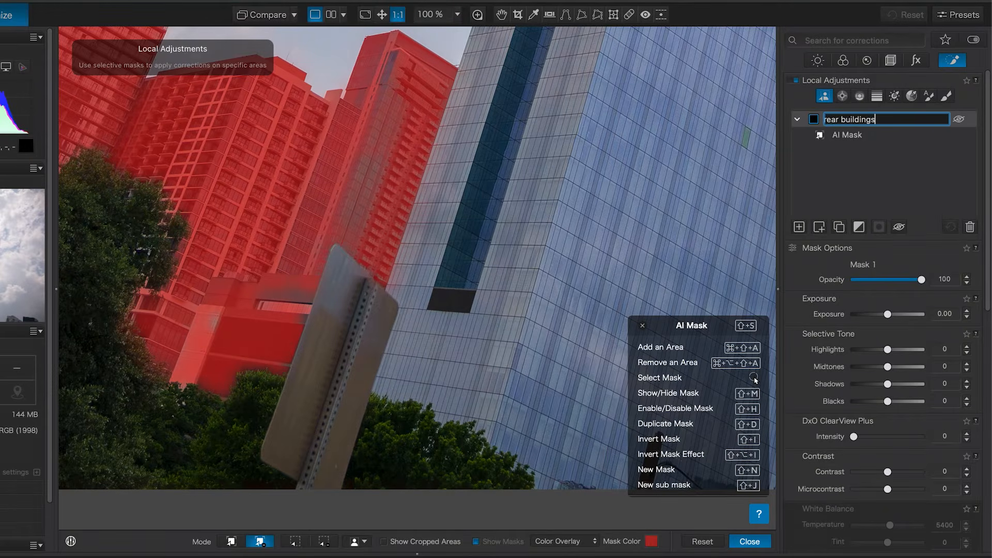
key(Return)
- Add a new mask by box-selecting the large glass tower, and subtract the stray sky area beside its roof
click(798, 227)
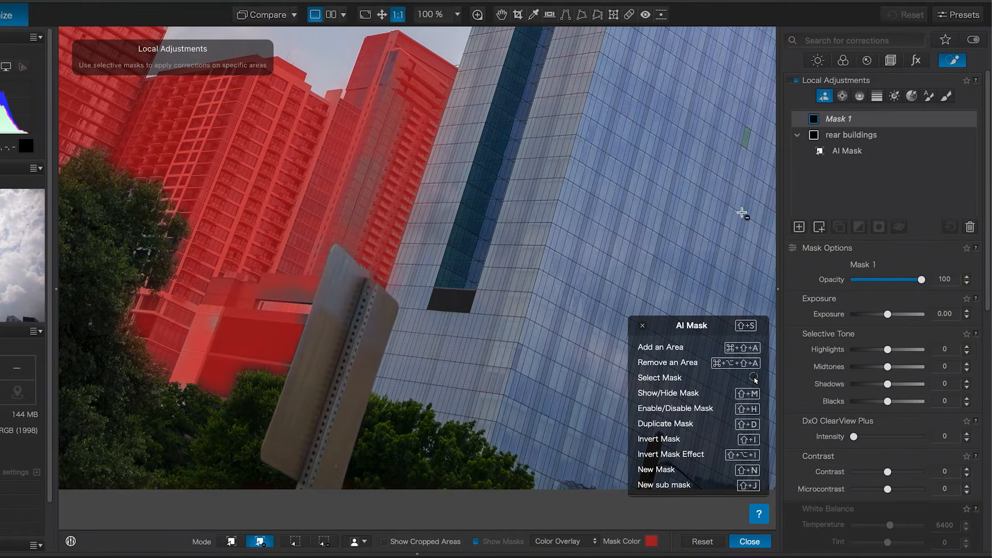
click(381, 15)
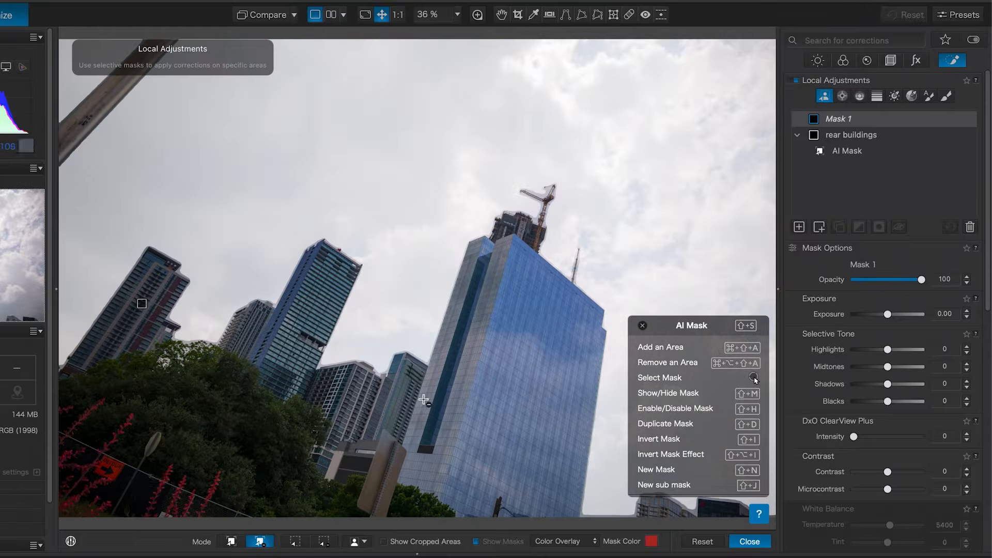
click(298, 542)
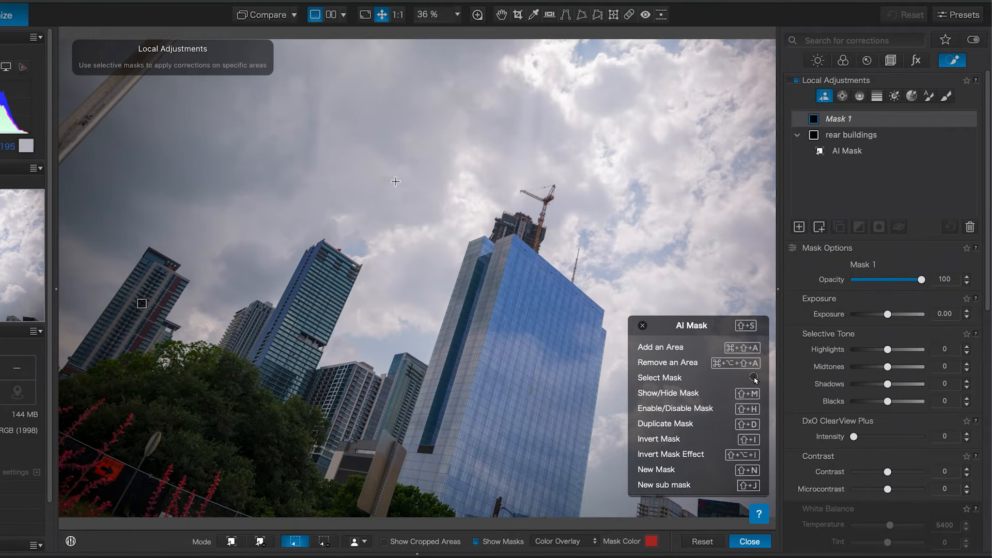
drag(383, 166, 654, 548)
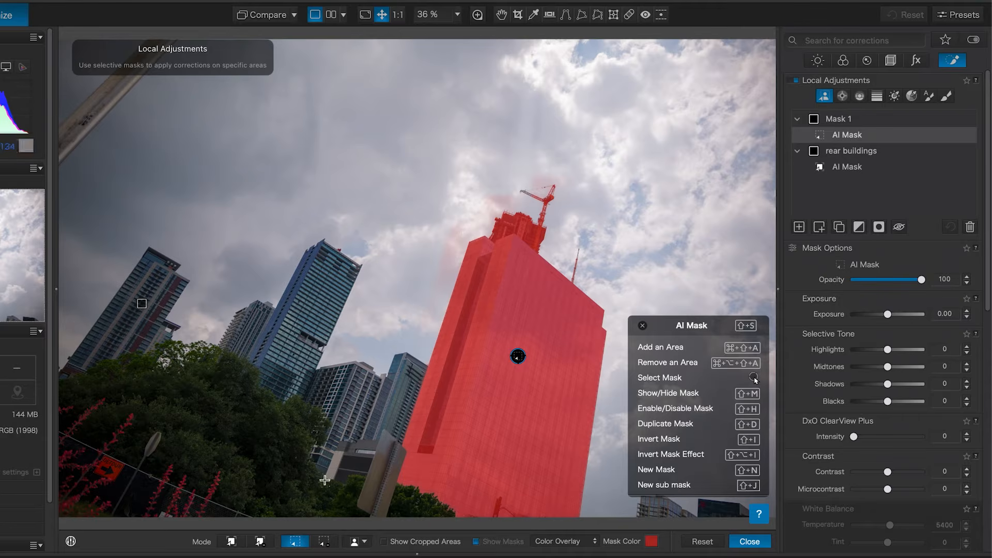
click(260, 541)
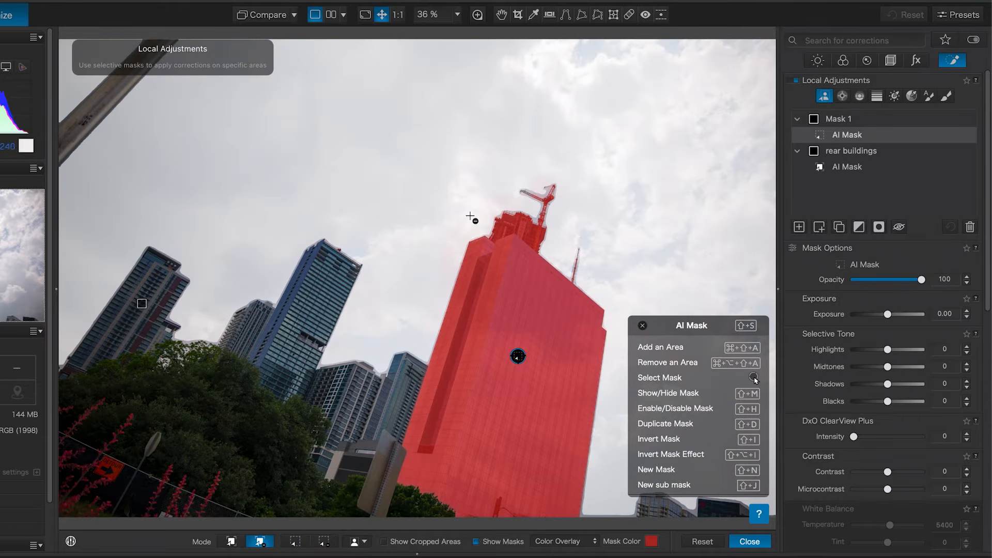
click(470, 219)
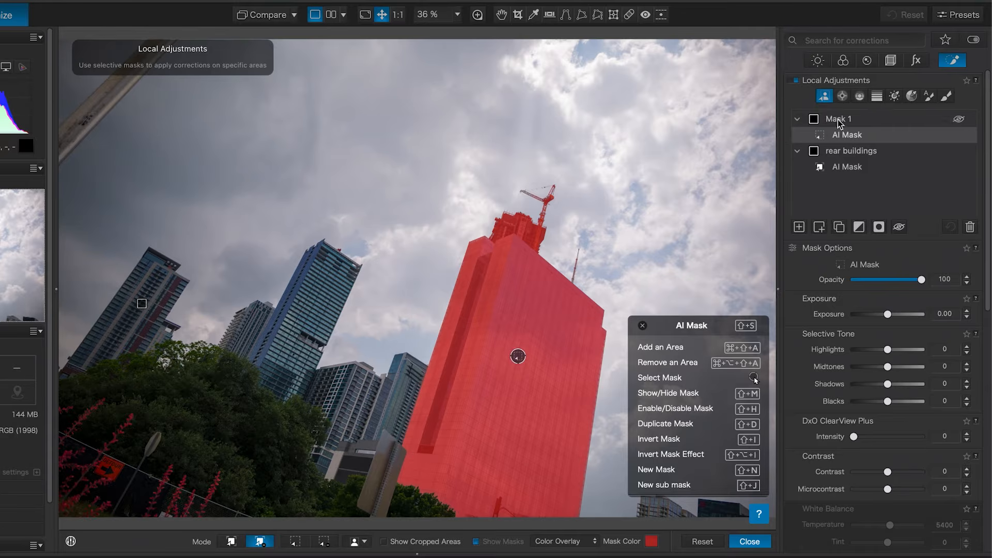
- Rename the glass tower's mask group "building"
double_click(838, 119)
text(building)
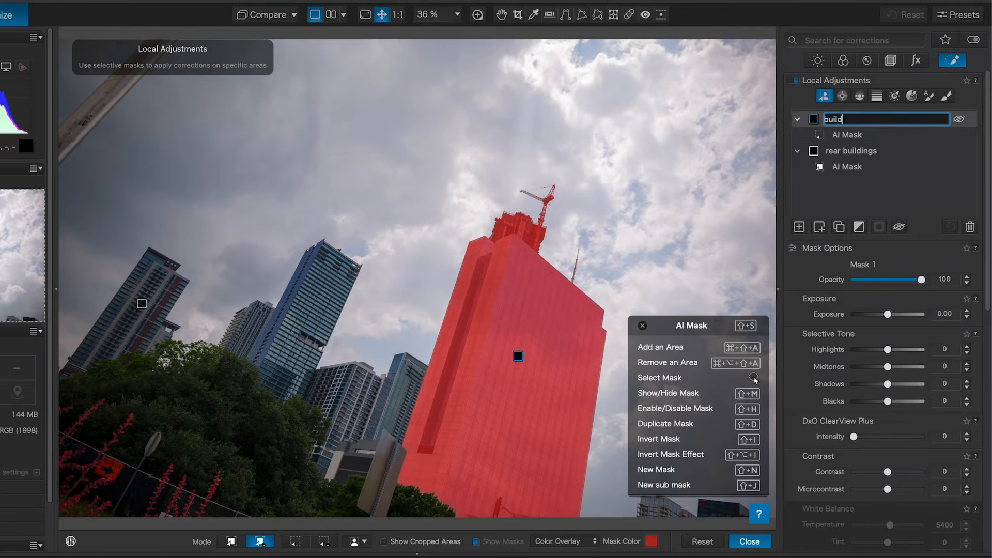
key(Return)
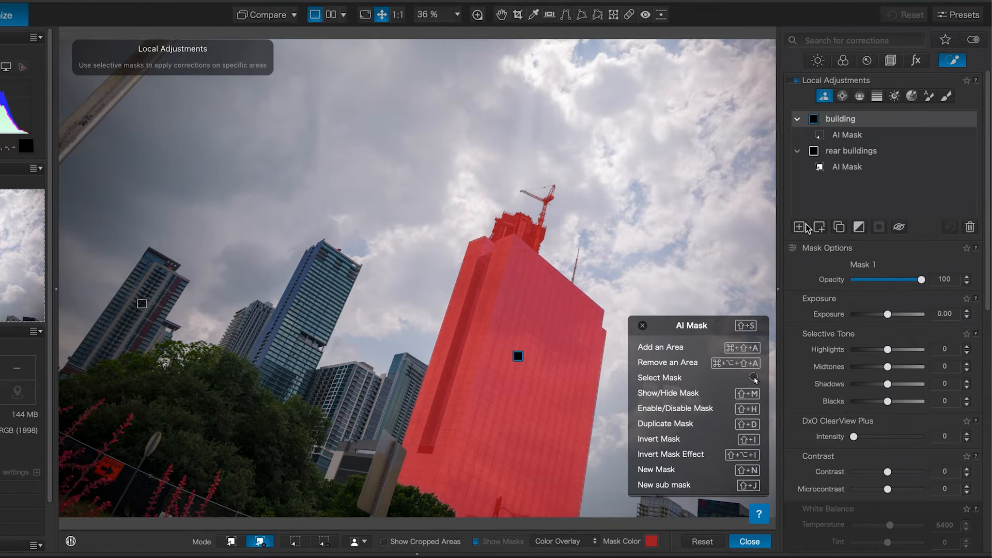
- Add another mask using the predefined Sky selection and rename its group "sky"
click(801, 227)
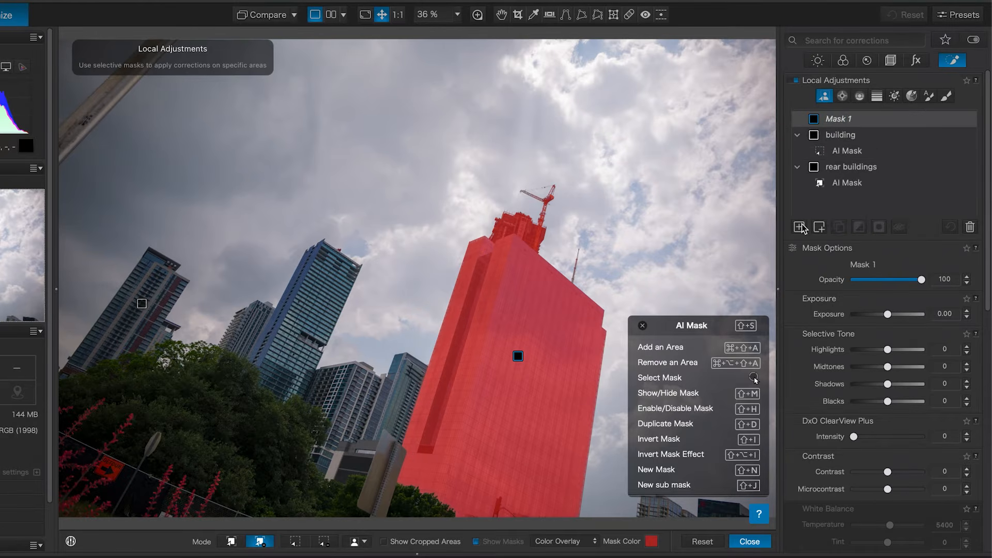
click(363, 541)
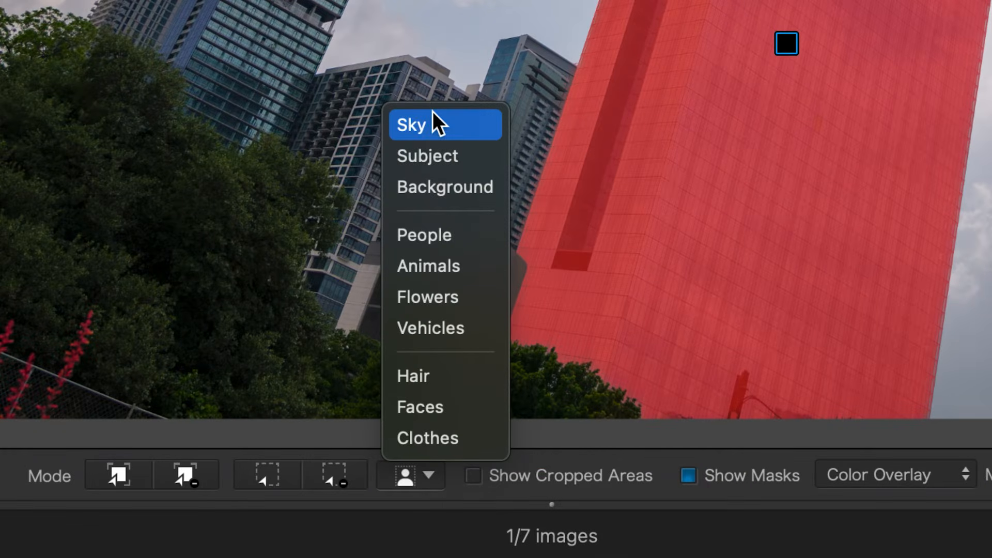
click(430, 127)
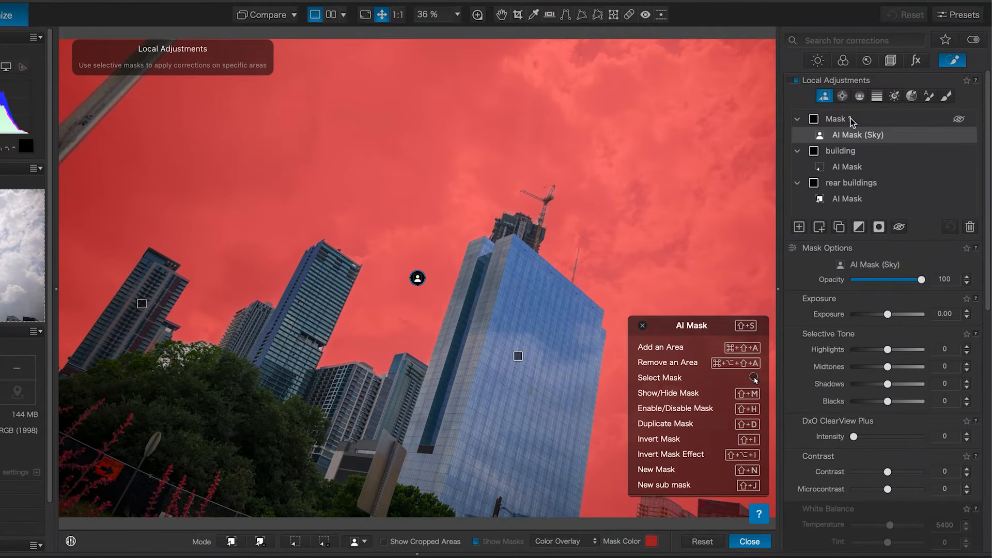
double_click(851, 121)
text(s)
key(Return)
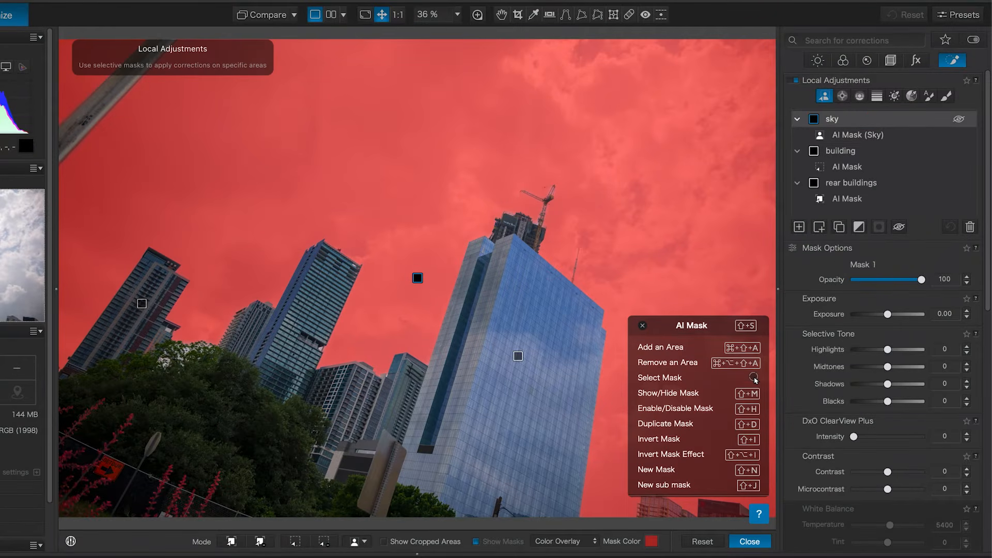
- Set the DxO ClearView Plus intensity of the sky mask to 37
mouse_move(864, 152)
mouse_move(860, 191)
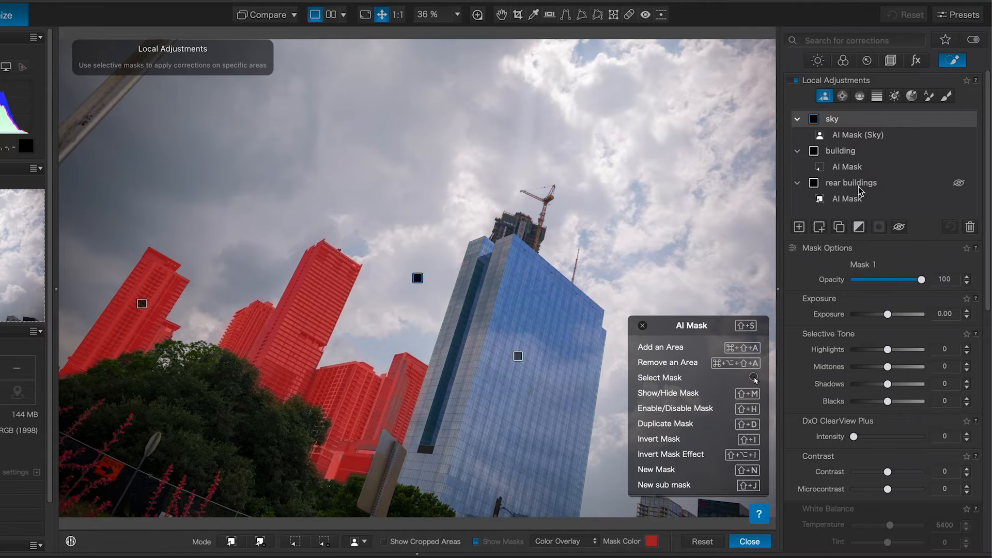
mouse_move(839, 120)
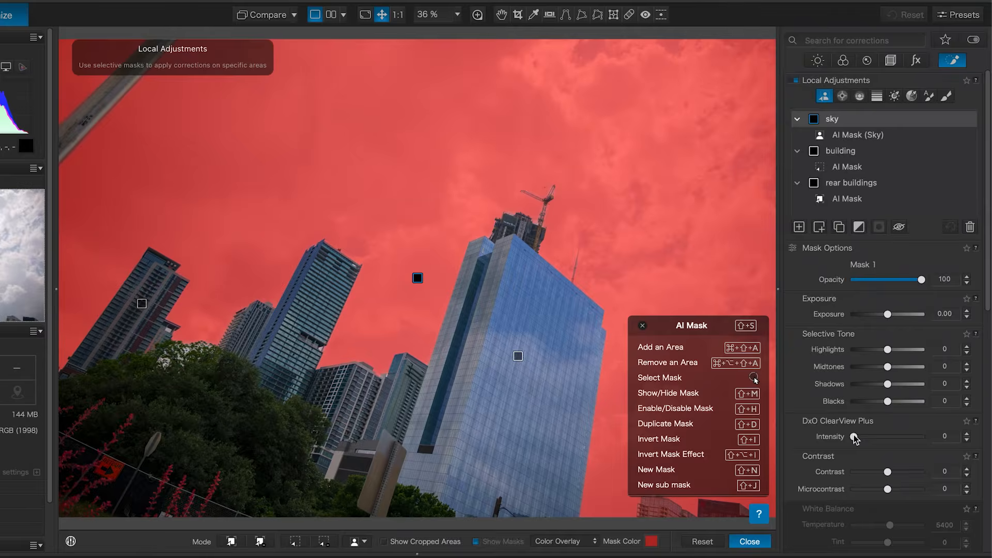
drag(855, 438, 879, 441)
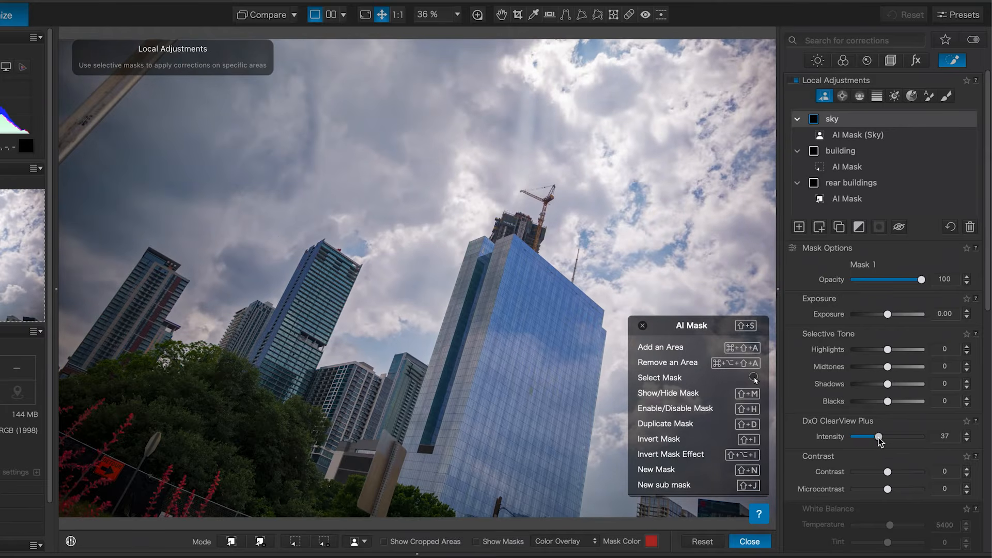
- Lower the exposure of the rear buildings mask to -0.85
click(860, 184)
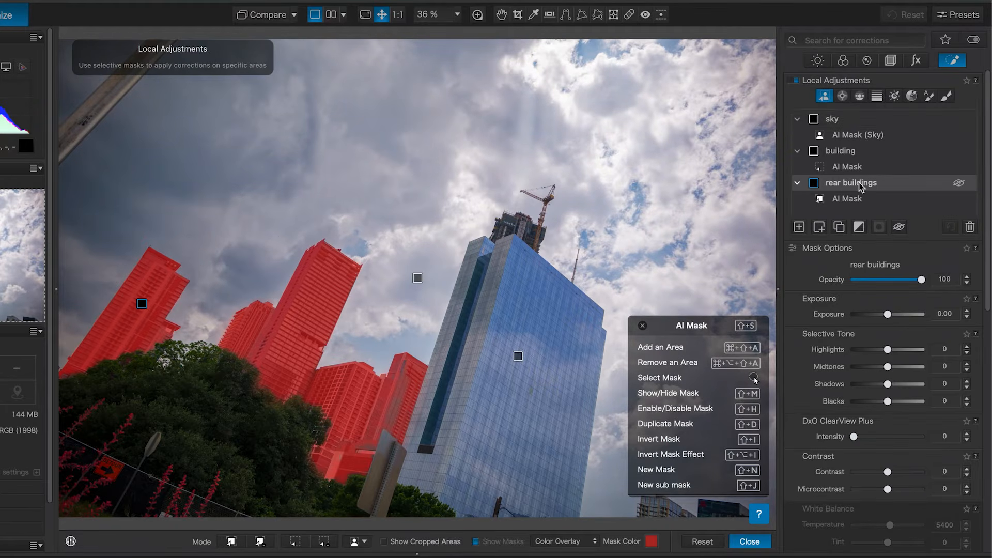
drag(887, 315, 881, 316)
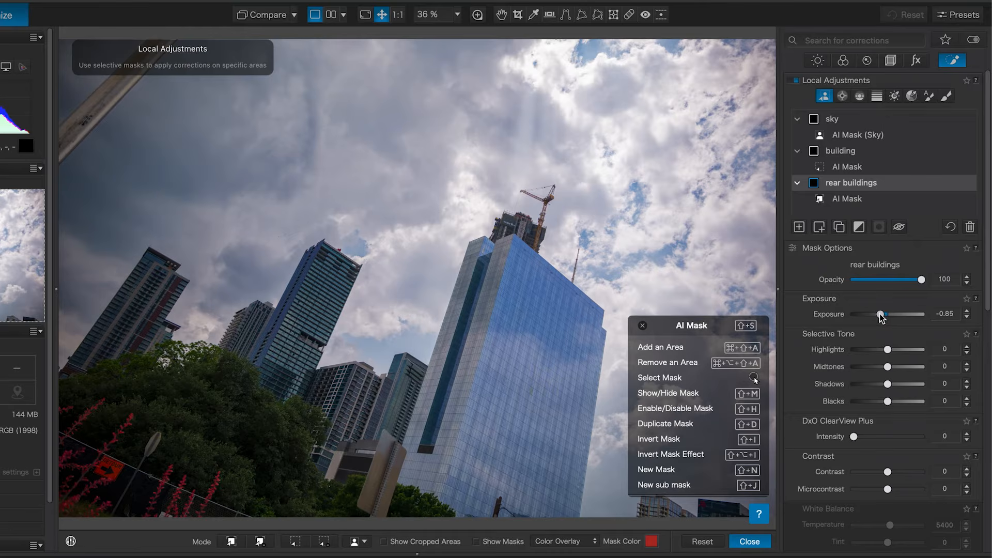
- Raise the building mask's highlights to 35 and its contrast to 46
click(857, 152)
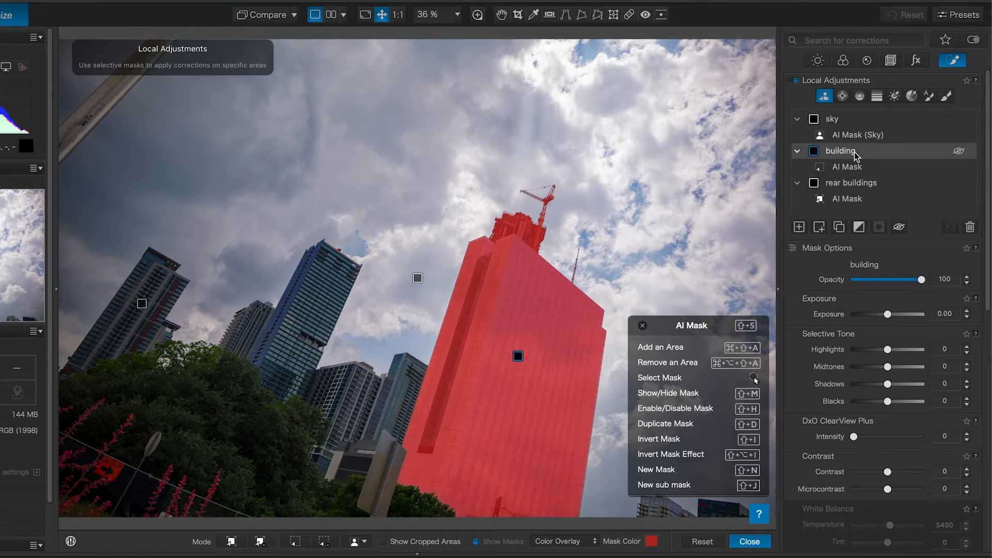
drag(889, 352, 901, 355)
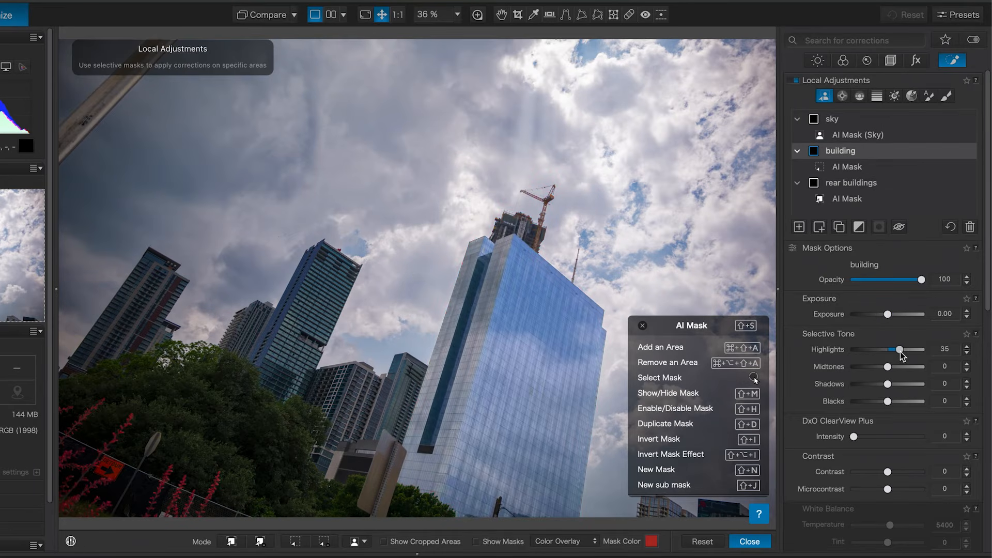
drag(887, 473, 903, 477)
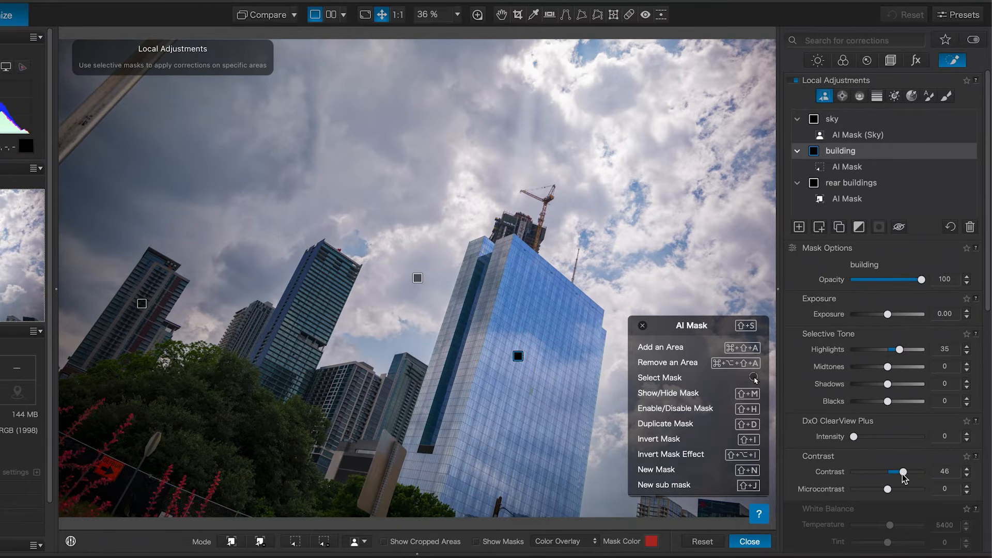
- Compare the locally adjusted skyline photo with its uncorrected version
click(269, 14)
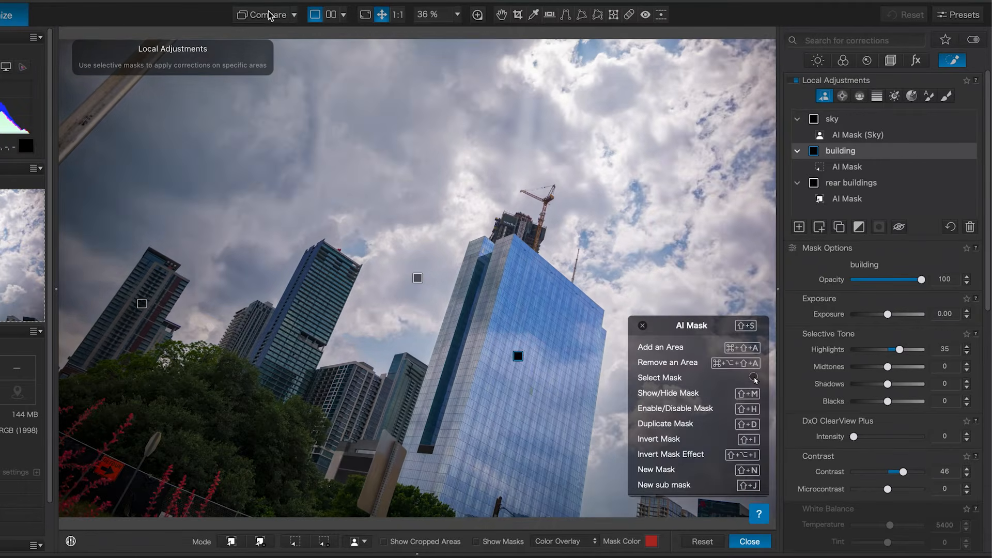
click(268, 15)
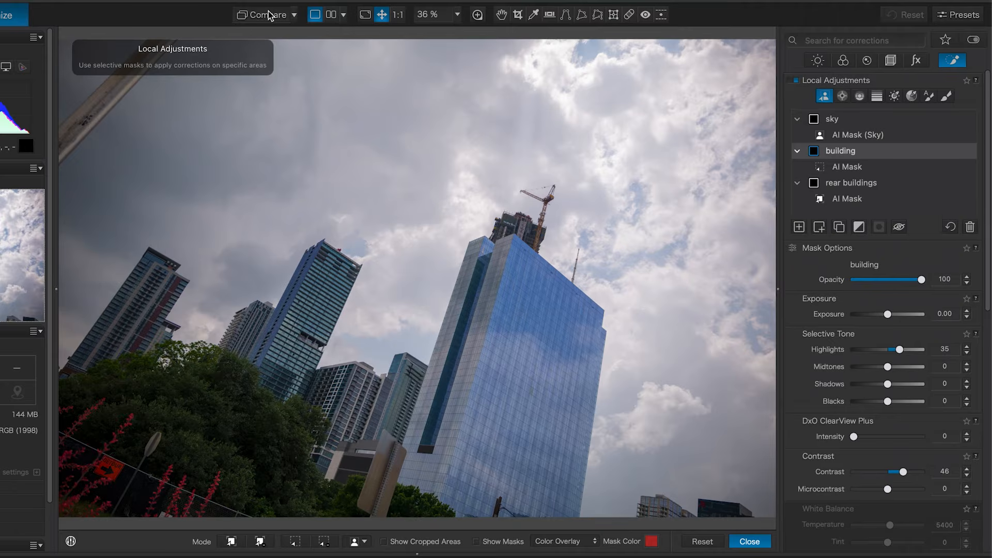
click(268, 14)
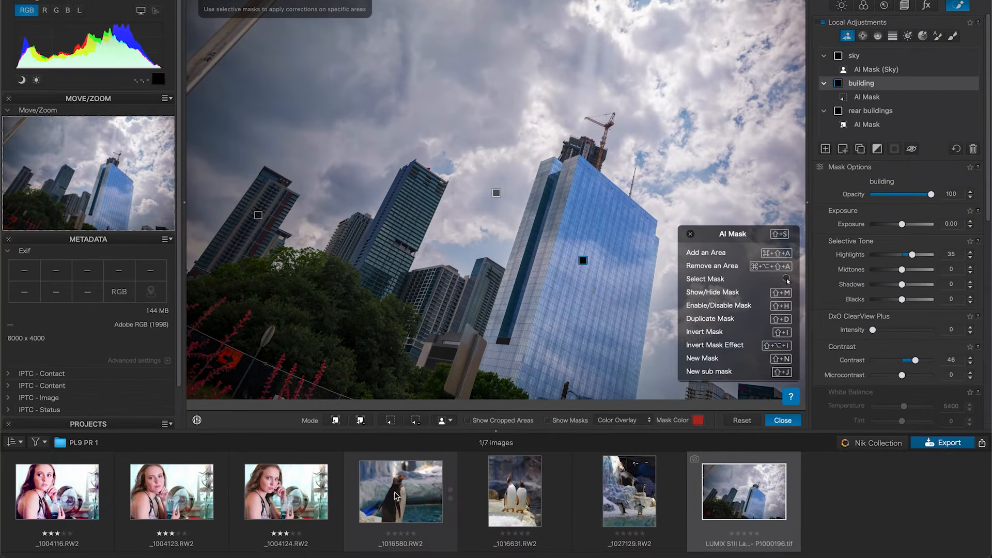
- In the photo _1016580.RW2, mask the penguin with the predefined Animals selection and set the mask's contrast to 43
click(383, 518)
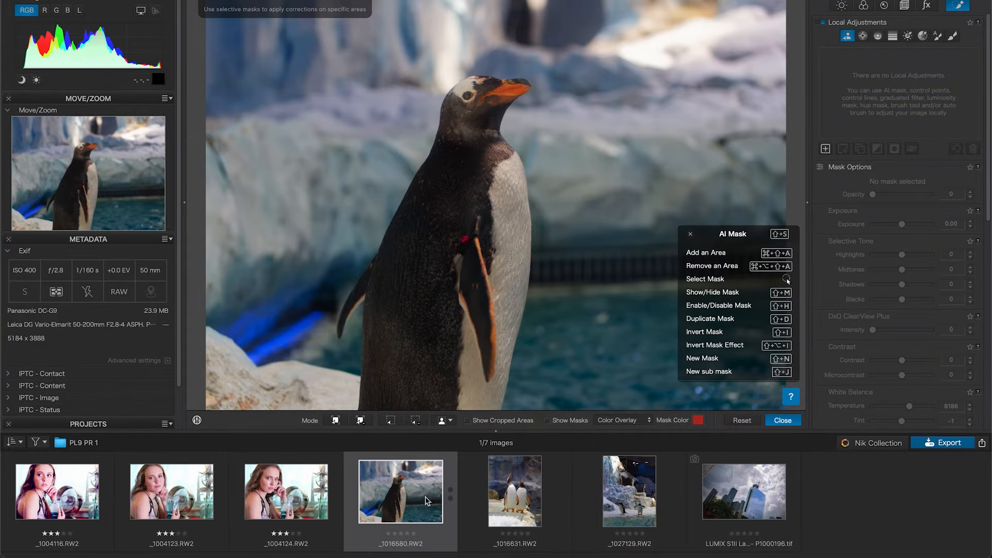
click(447, 420)
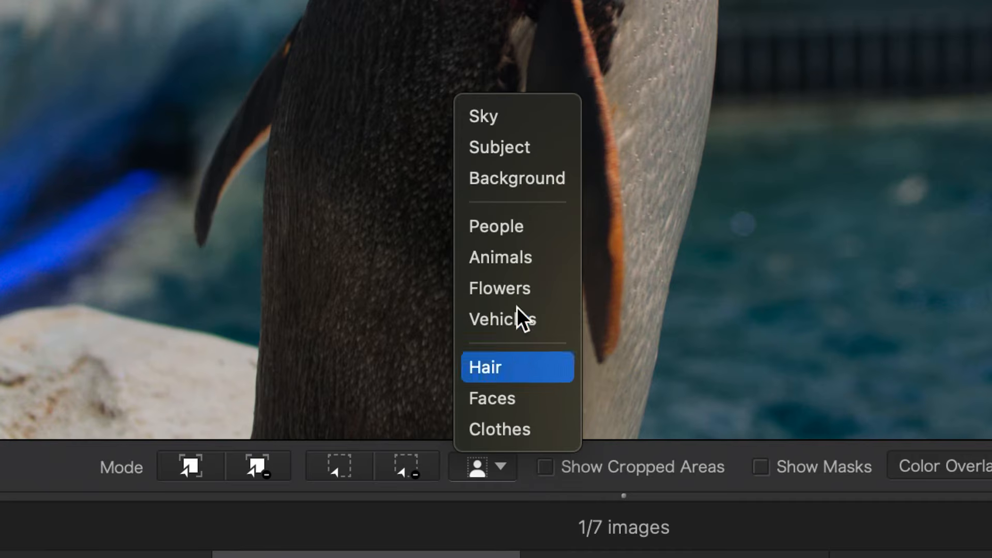
click(528, 261)
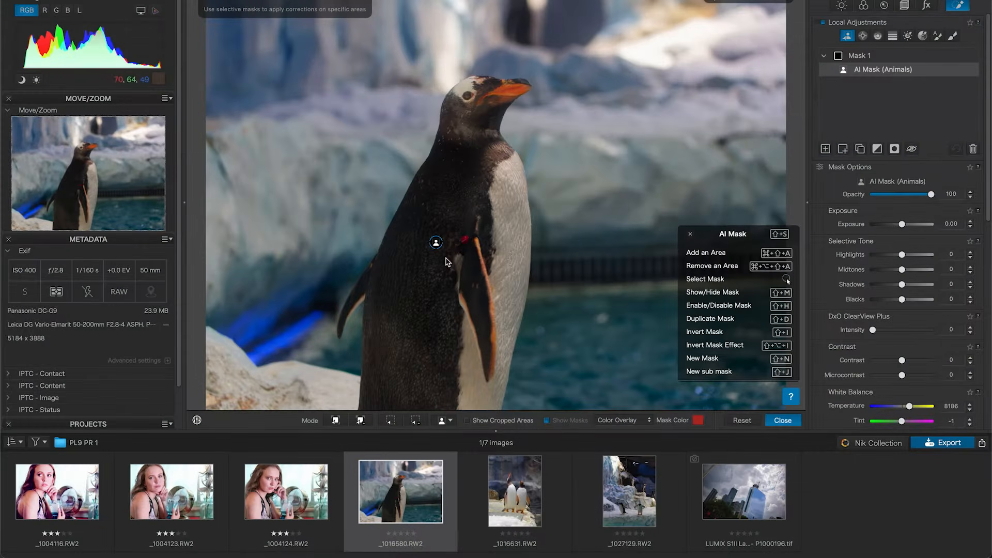
mouse_move(437, 240)
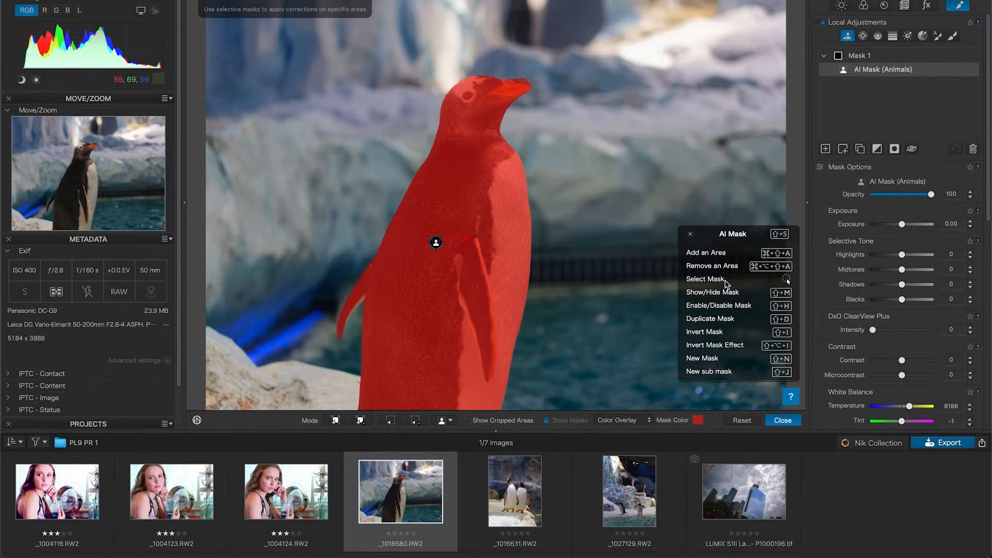
drag(902, 362, 915, 368)
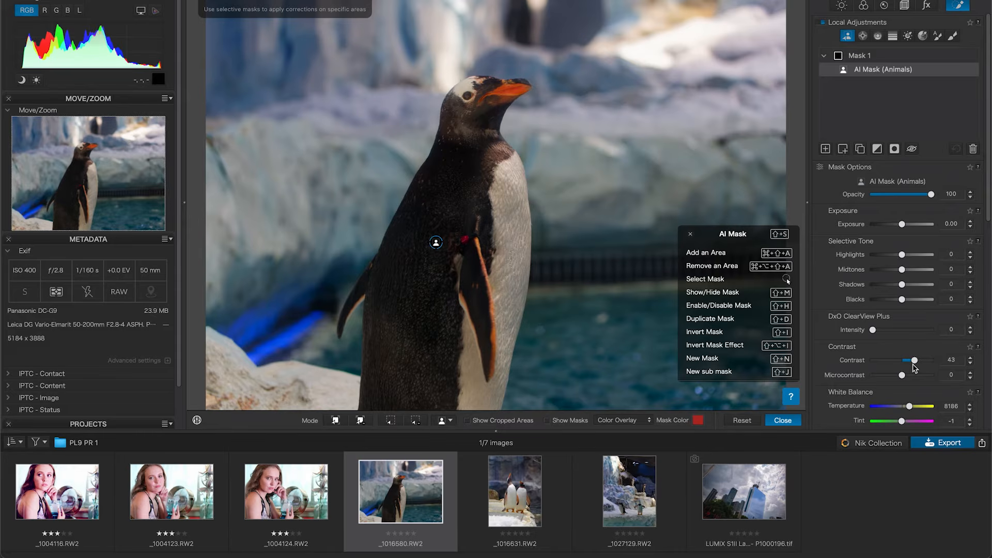
- In the photo _1016631.RW2, mask both penguins with the predefined Animals selection
click(518, 487)
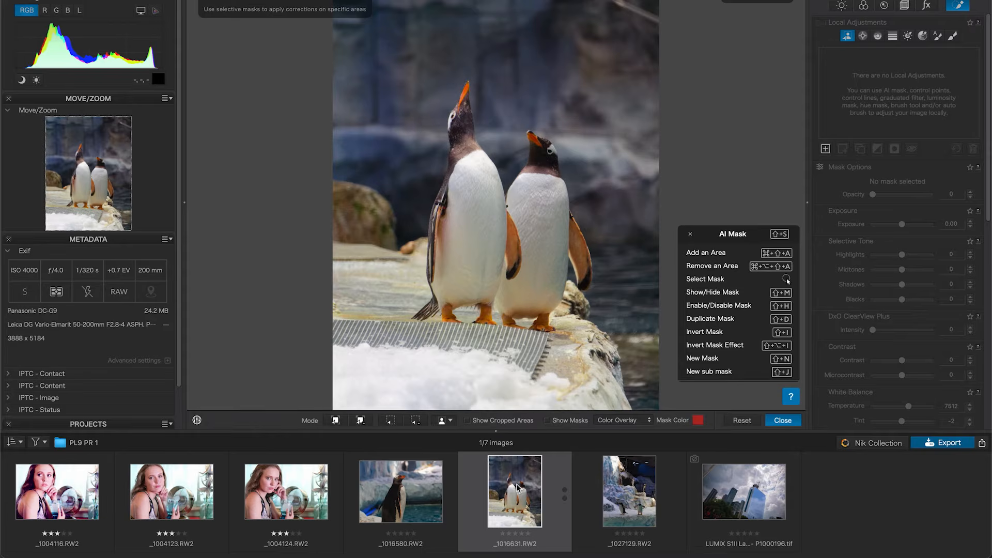
click(450, 421)
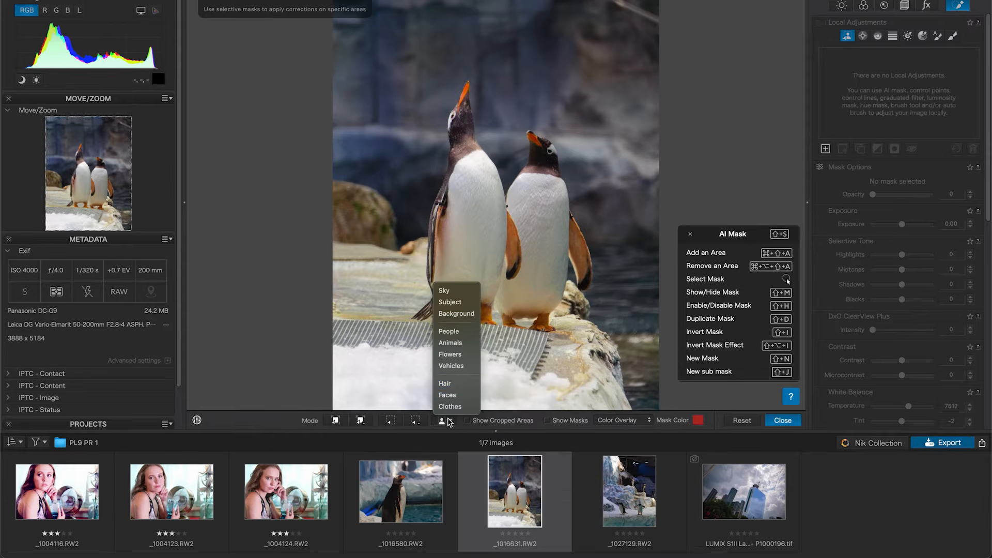
click(453, 344)
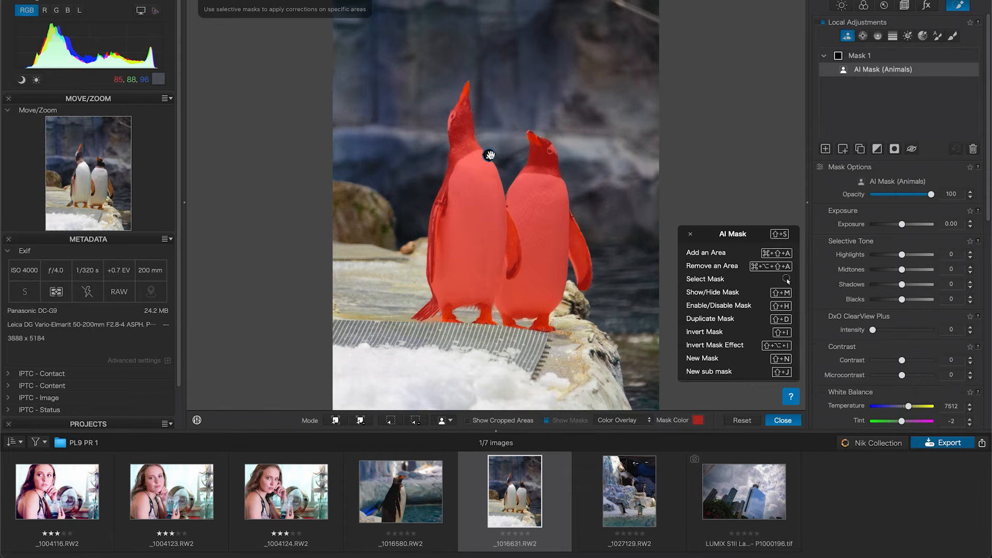
- In the photo _1027129.RW2, mask the penguins on the rocks with the predefined Animals selection and preview the mask overlay
click(627, 465)
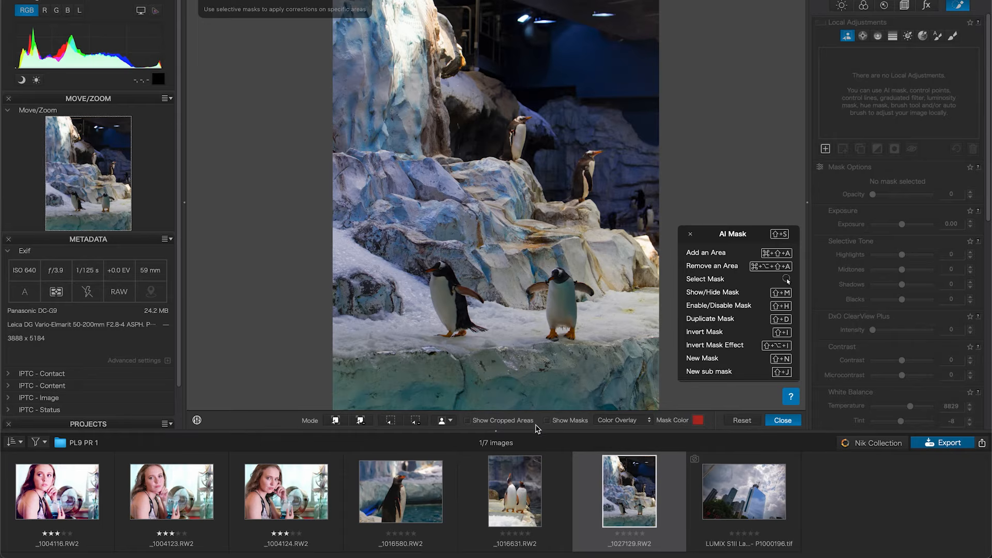
click(451, 420)
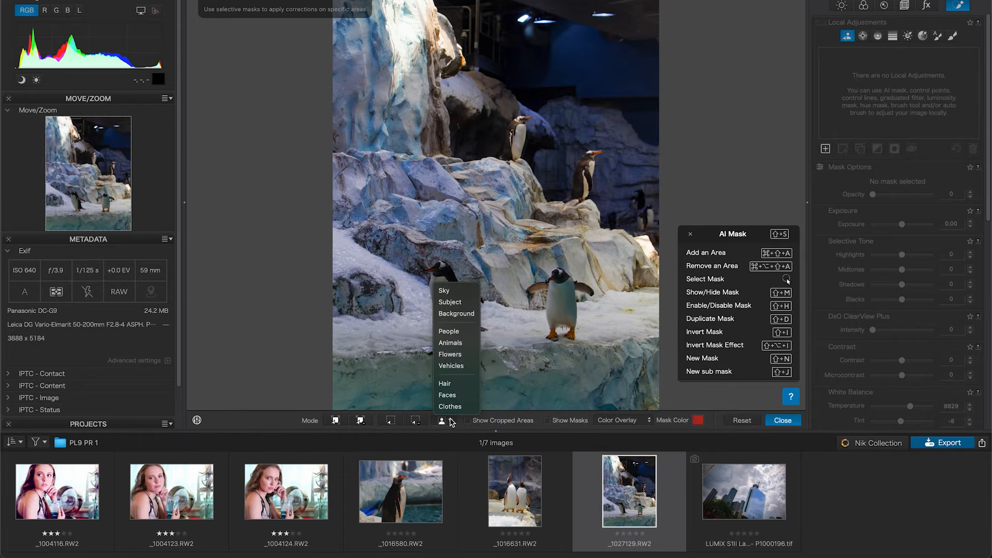
click(449, 342)
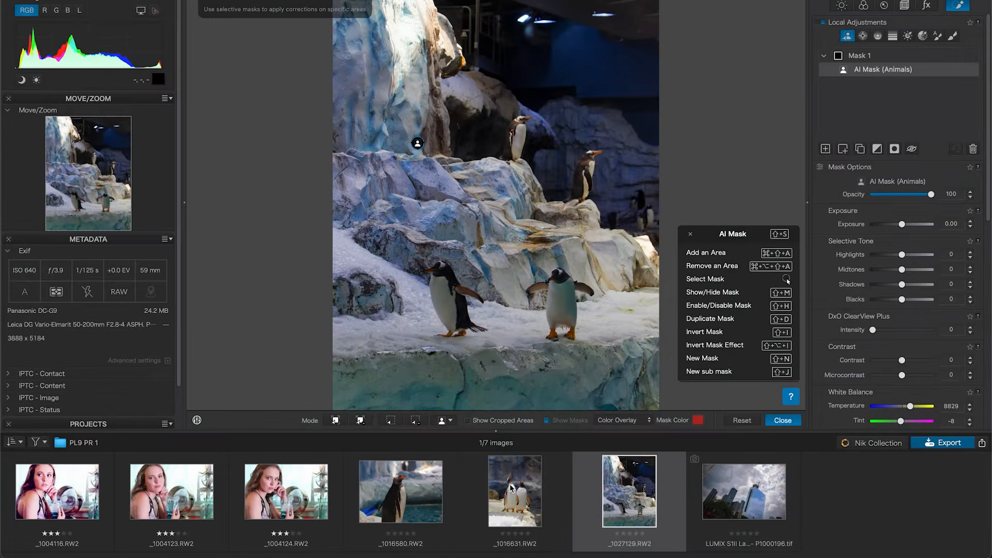
mouse_move(417, 144)
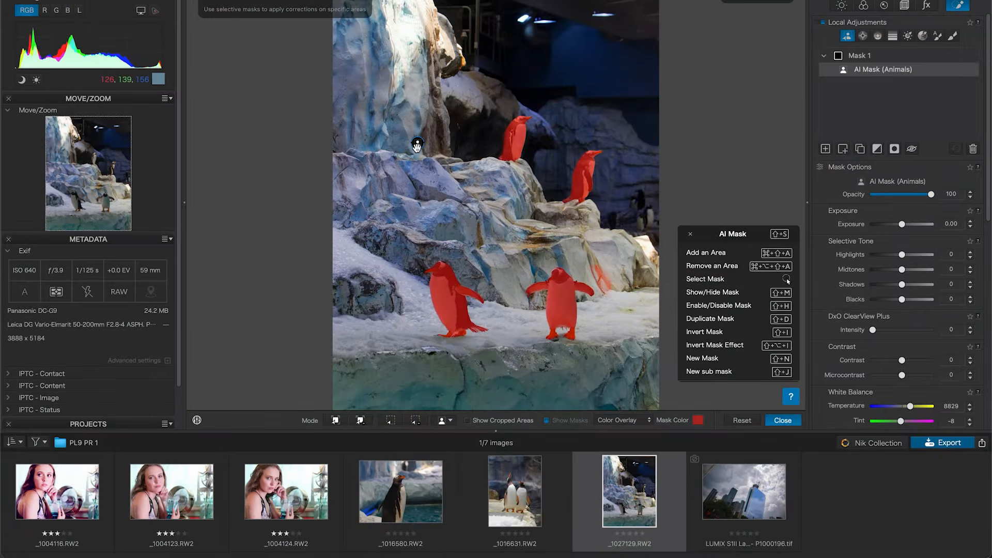
- Return to the photo _1016631.RW2 and invert Mask 1 so it covers the background instead of the two penguins
click(522, 482)
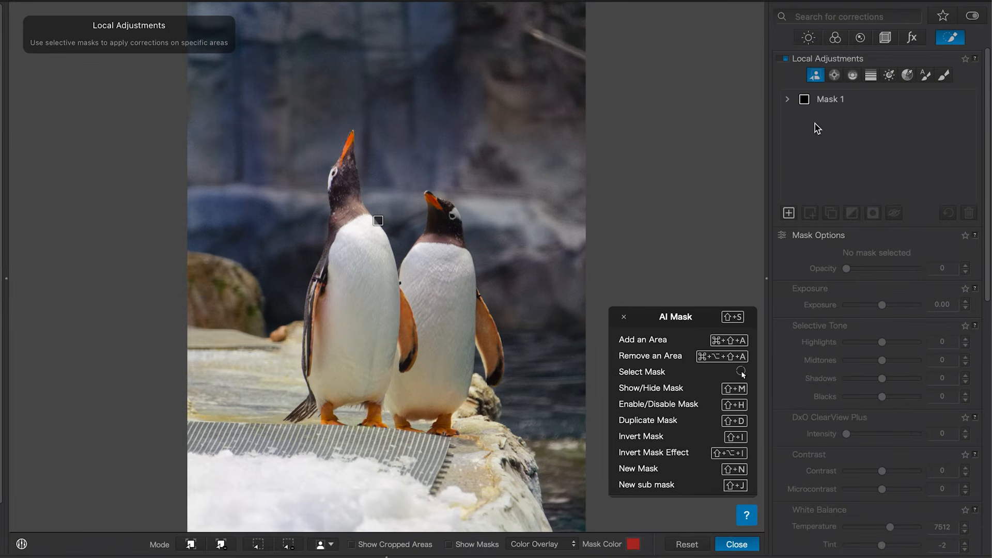
mouse_move(821, 99)
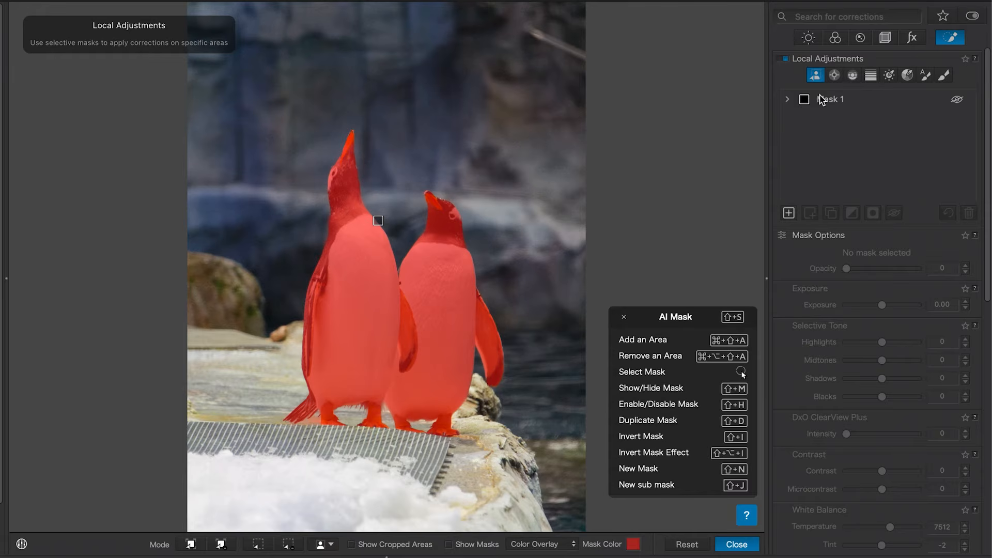
click(821, 100)
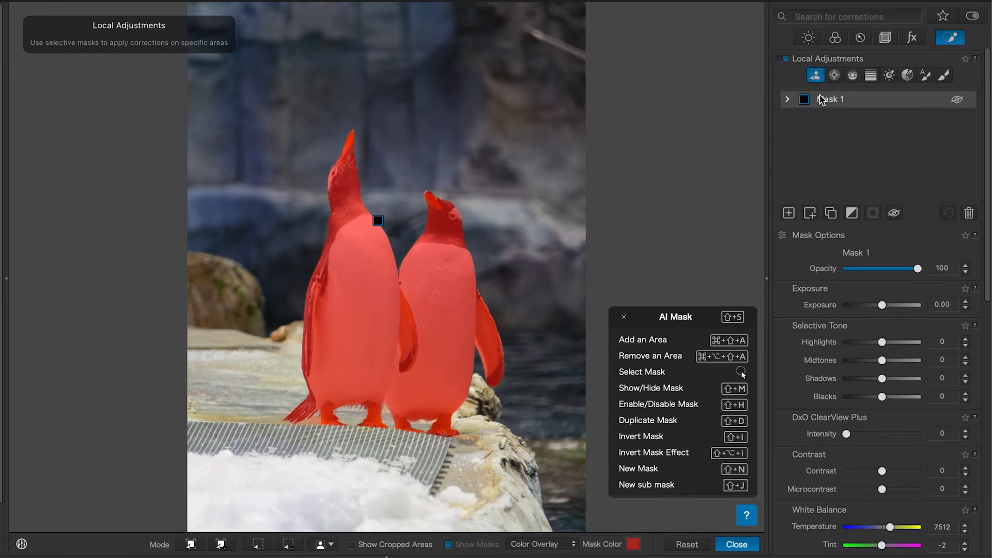
click(851, 214)
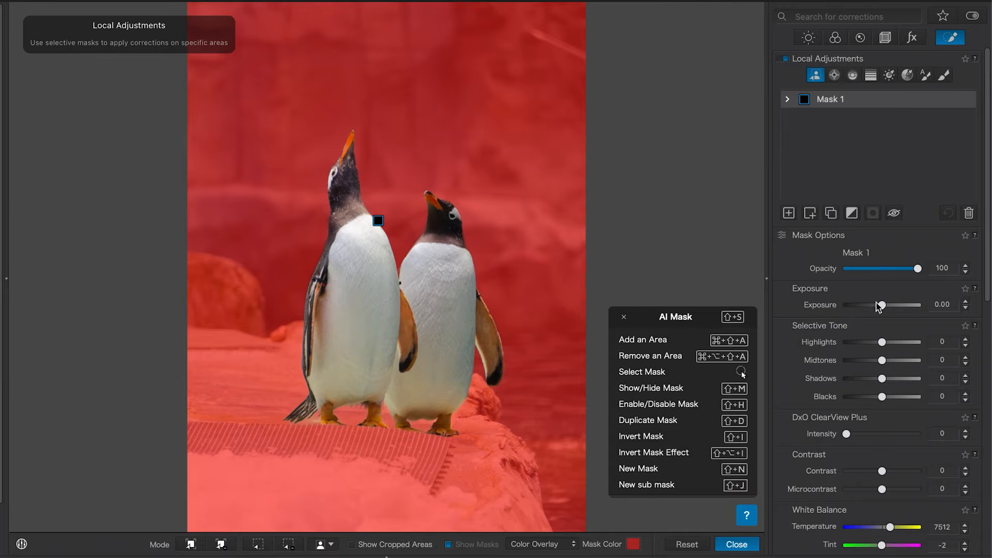
- Try an exposure of -1.48 on the inverted background mask and reset it
drag(882, 305, 869, 306)
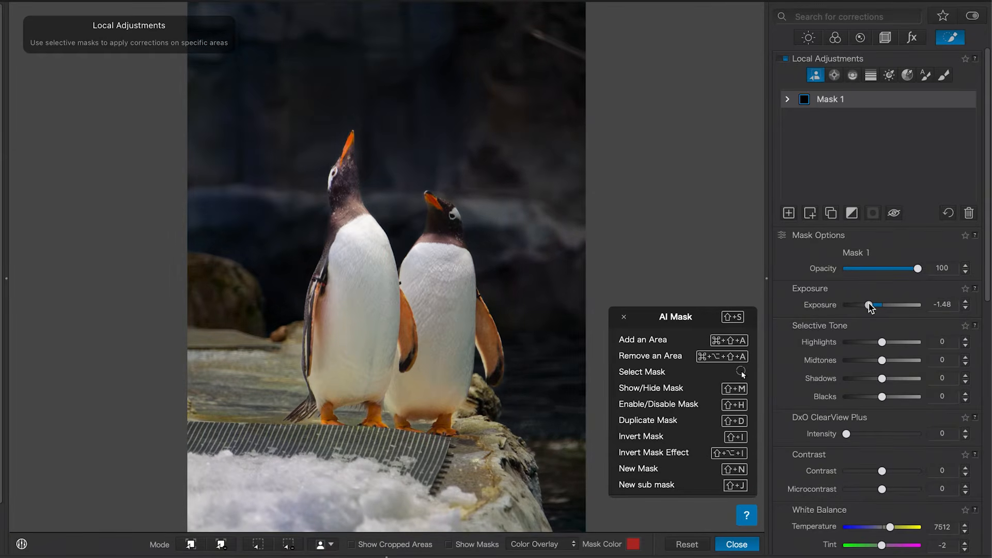
double_click(871, 306)
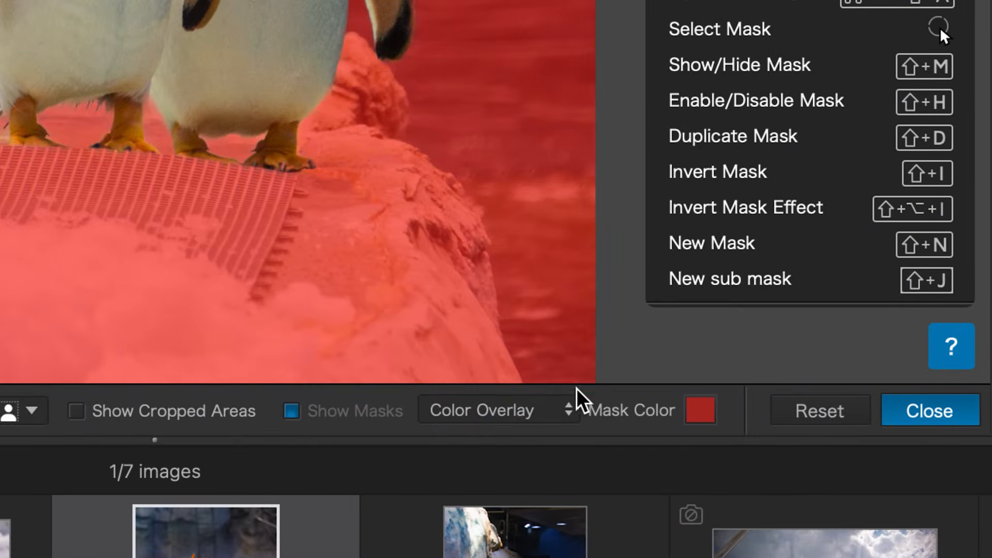
- Switch the mask display from Color Overlay to Black & White and expand Mask 1 to list its sub-masks
click(537, 422)
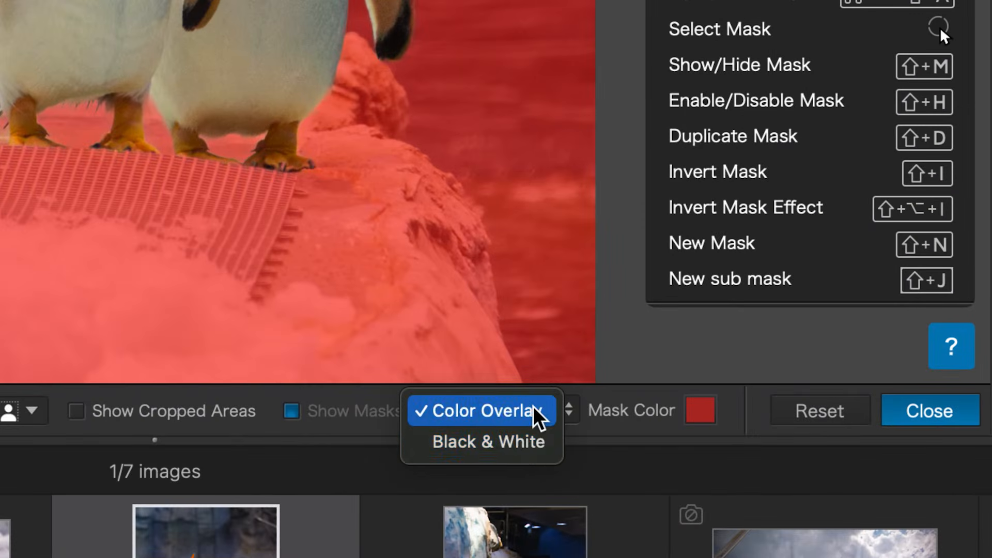
click(530, 443)
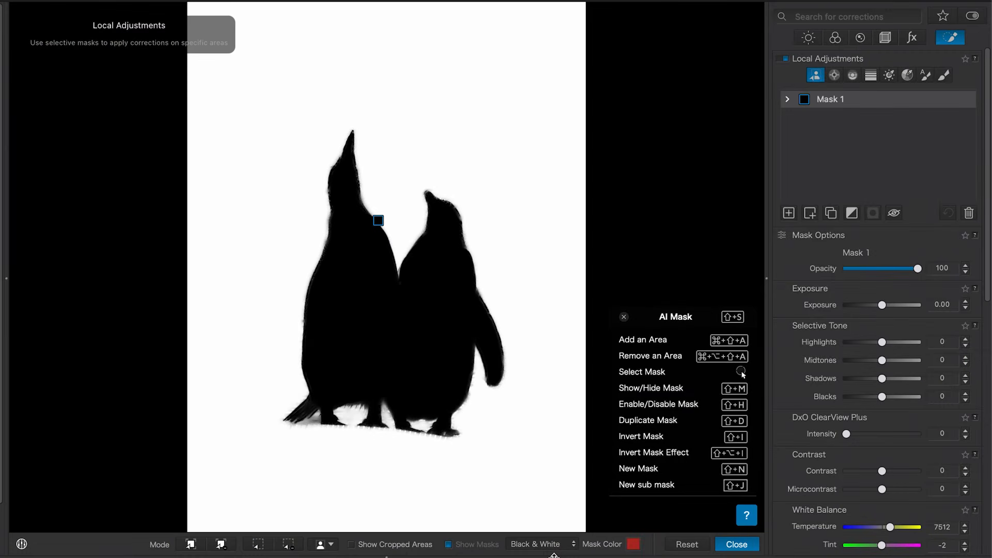
click(787, 100)
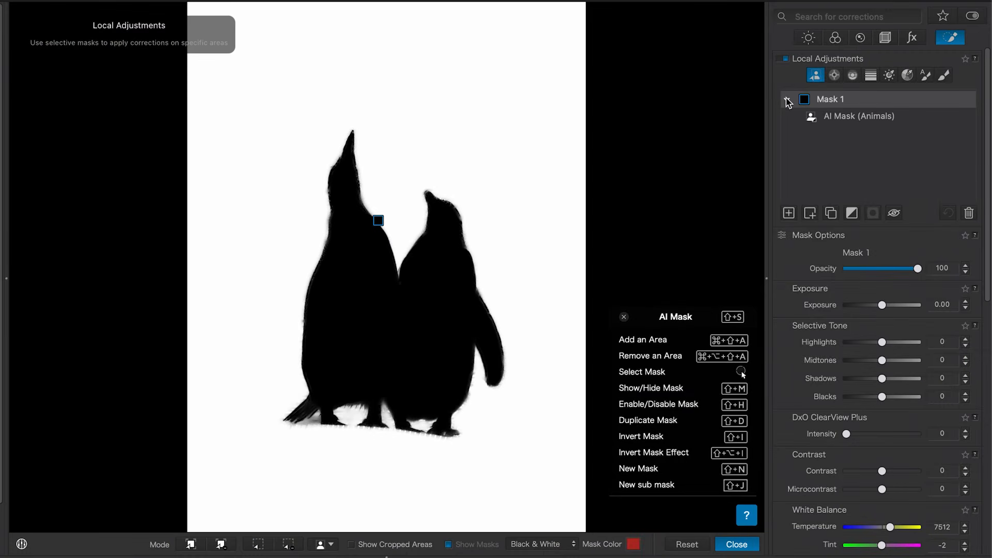
- Add a graduated filter to Mask 1, running from below the penguins' feet up to their heads, and invert its effect
click(871, 76)
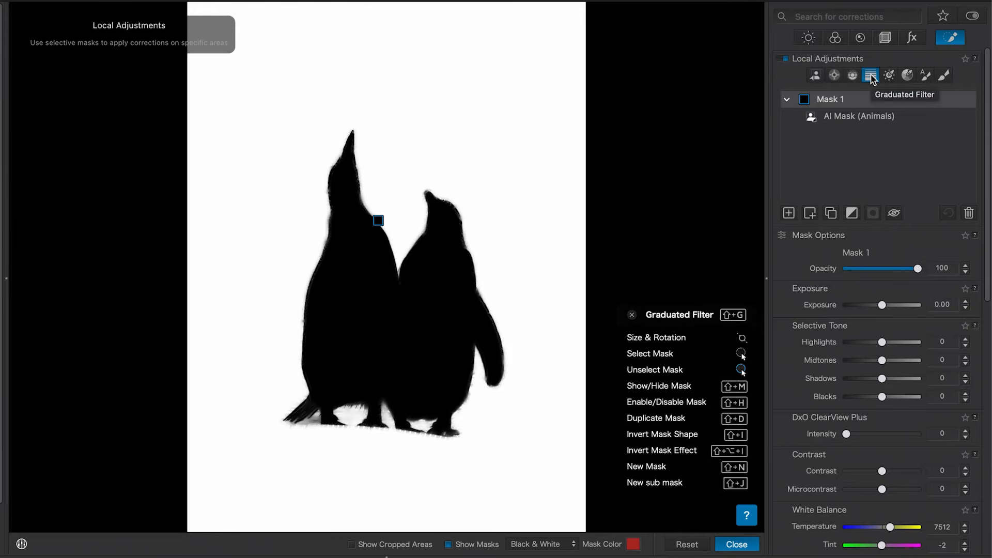
drag(498, 464, 455, 167)
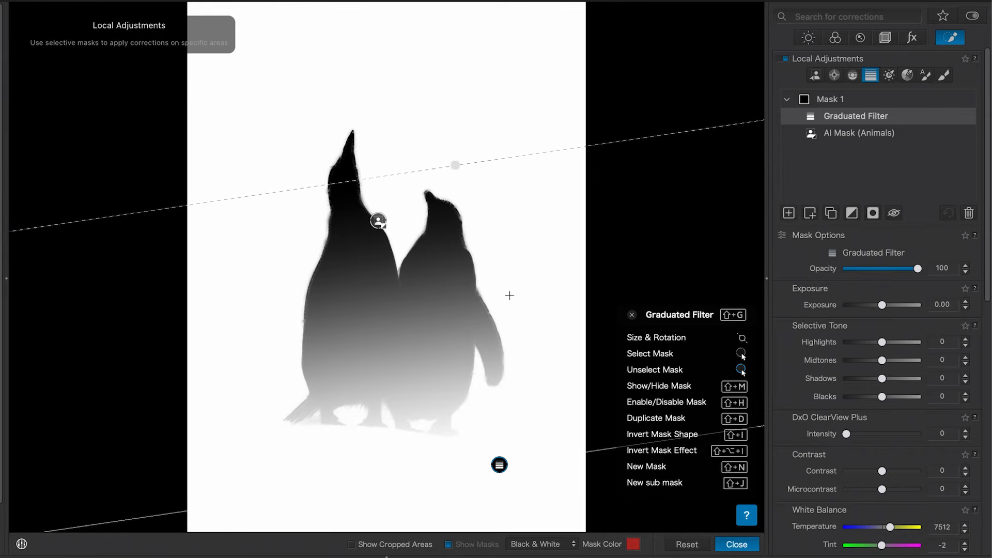
click(872, 213)
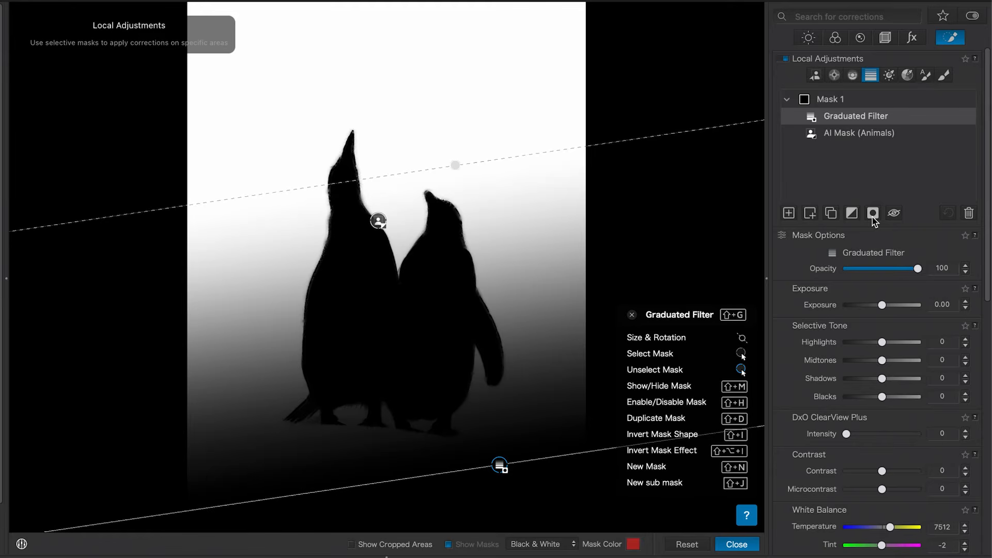
- Reposition the graduated filter around the penguins, adjust its spread, and lower the mask's exposure to darken the background
drag(499, 465, 473, 430)
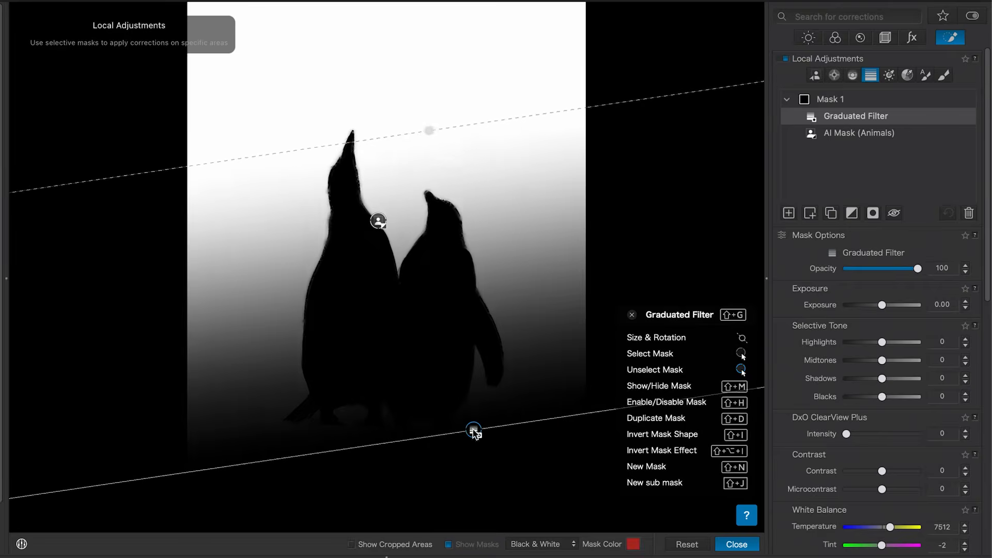
drag(429, 131, 439, 166)
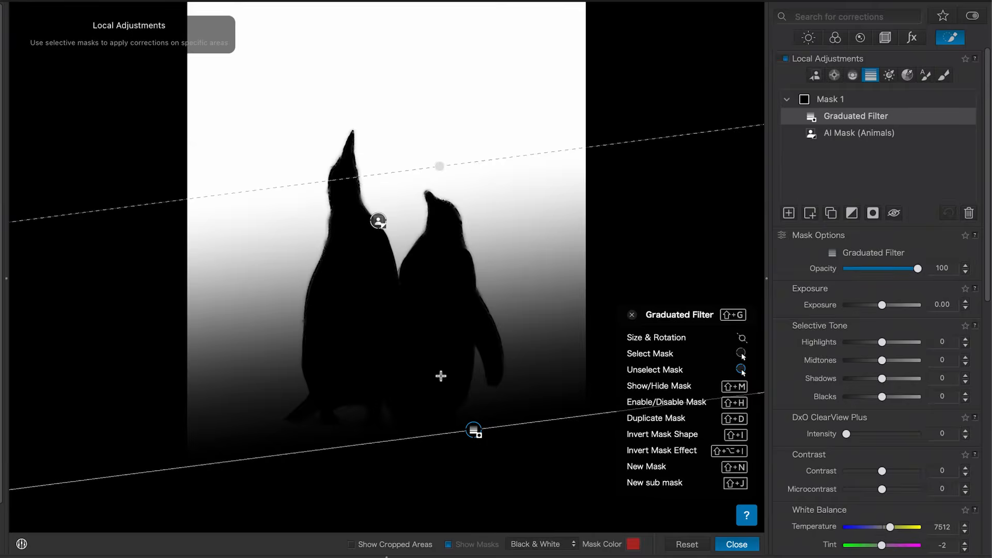
mouse_move(476, 431)
drag(882, 308, 873, 306)
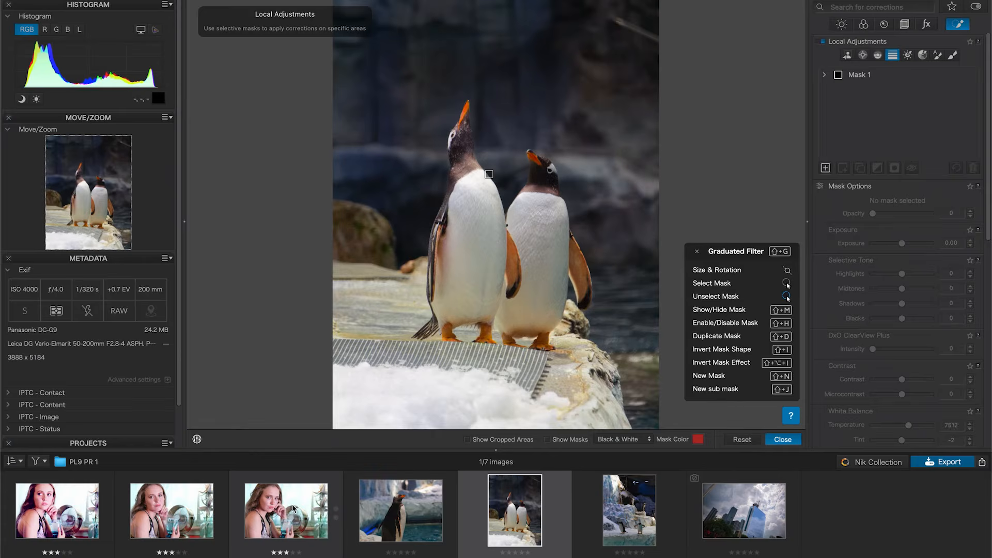
- In the portrait _1004116.RW2, mask the woman's face with the AI Mask's predefined Faces selection
click(293, 508)
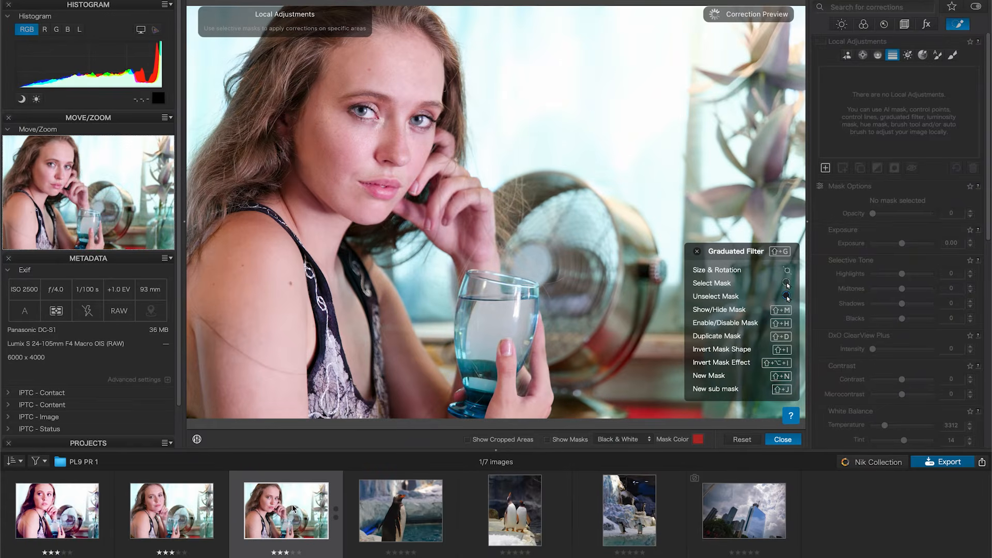
click(176, 499)
click(56, 503)
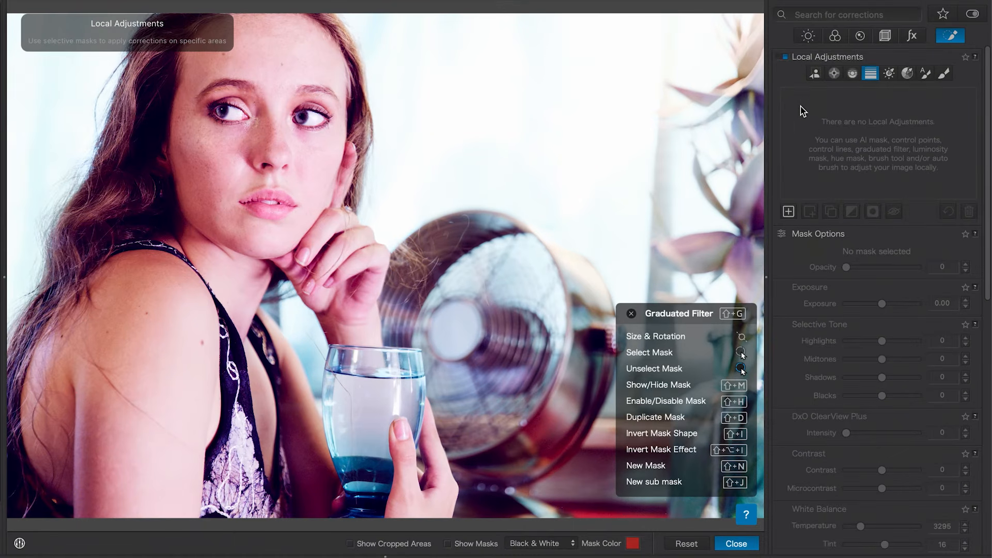
click(814, 74)
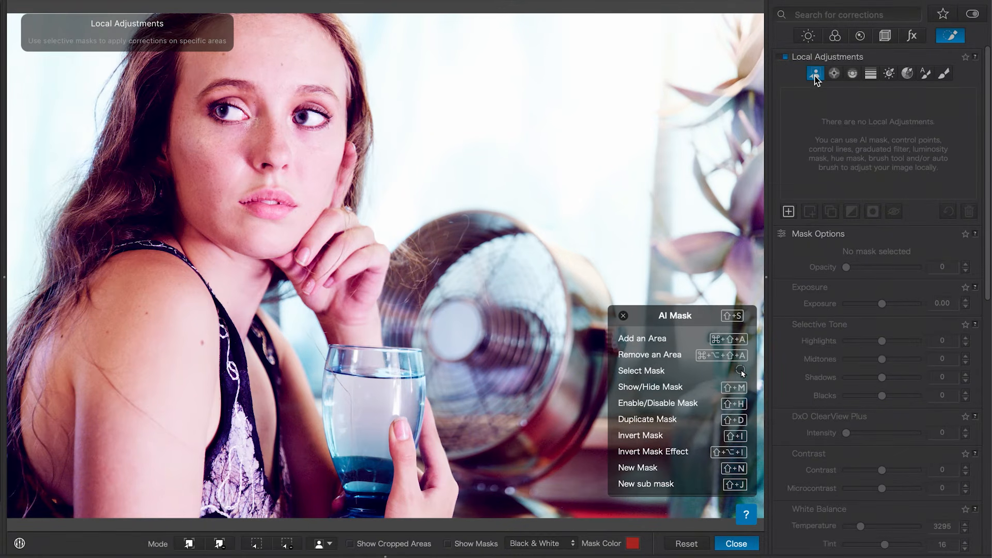
click(328, 544)
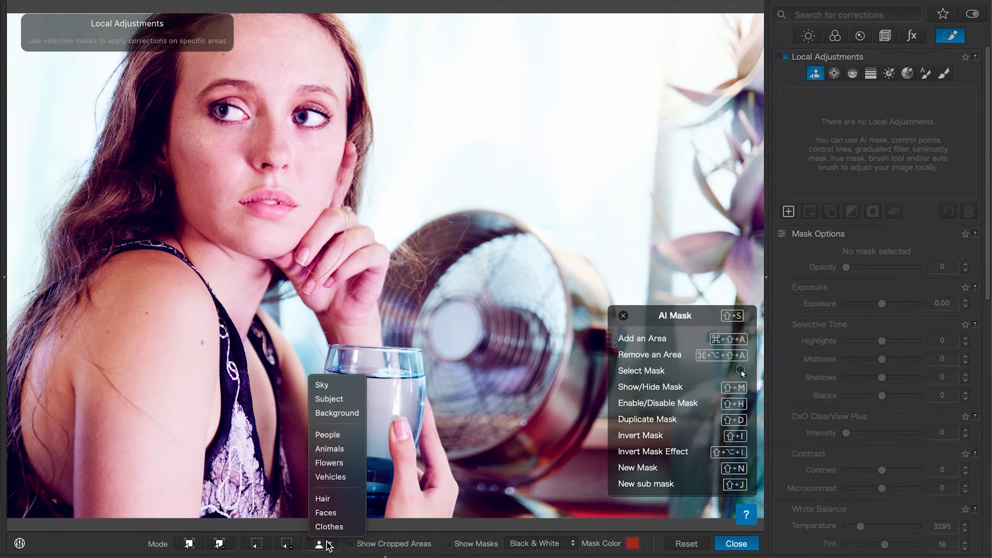
click(325, 513)
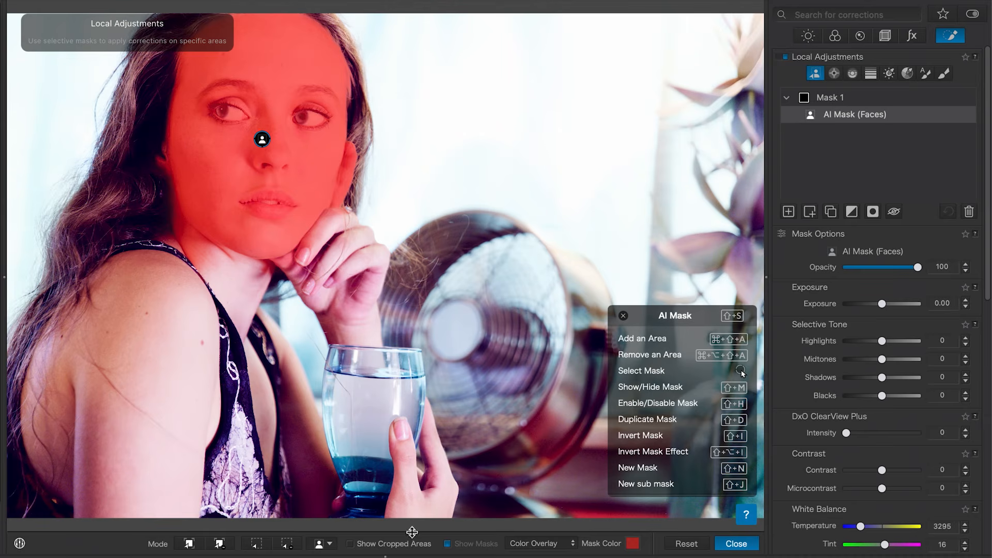
- Rename the face mask as face and set its contrast to 43 and its microcontrast to 38
double_click(875, 101)
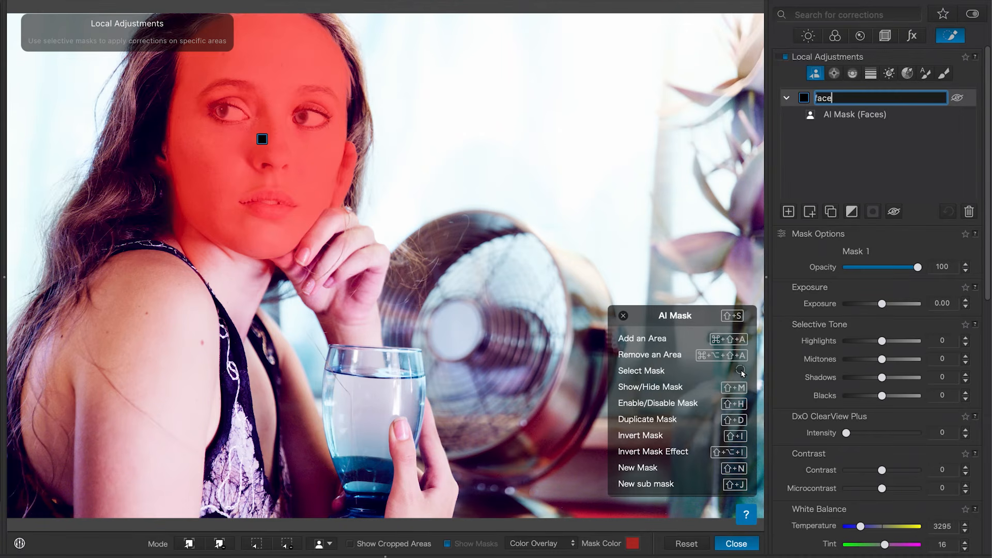
text(face)
key(Return)
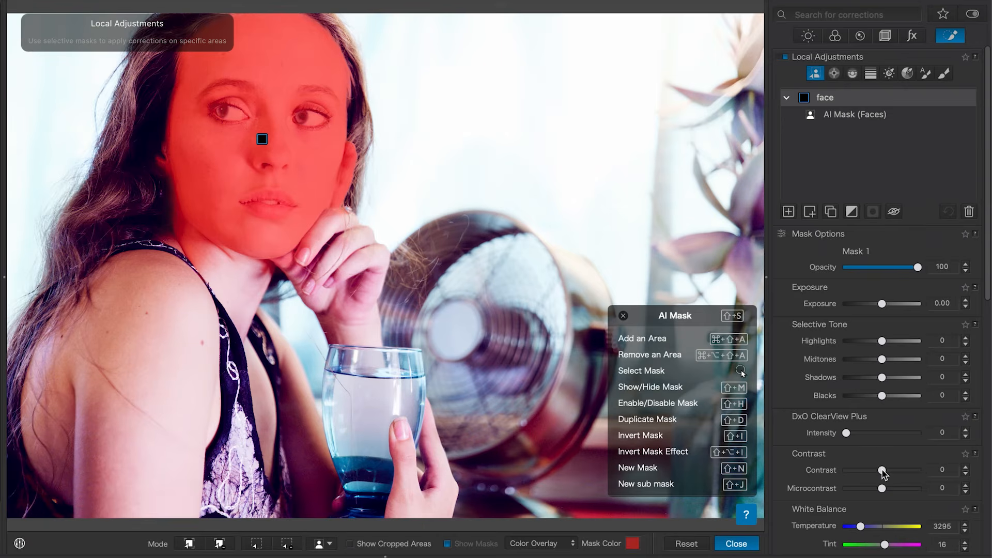
drag(882, 471, 897, 494)
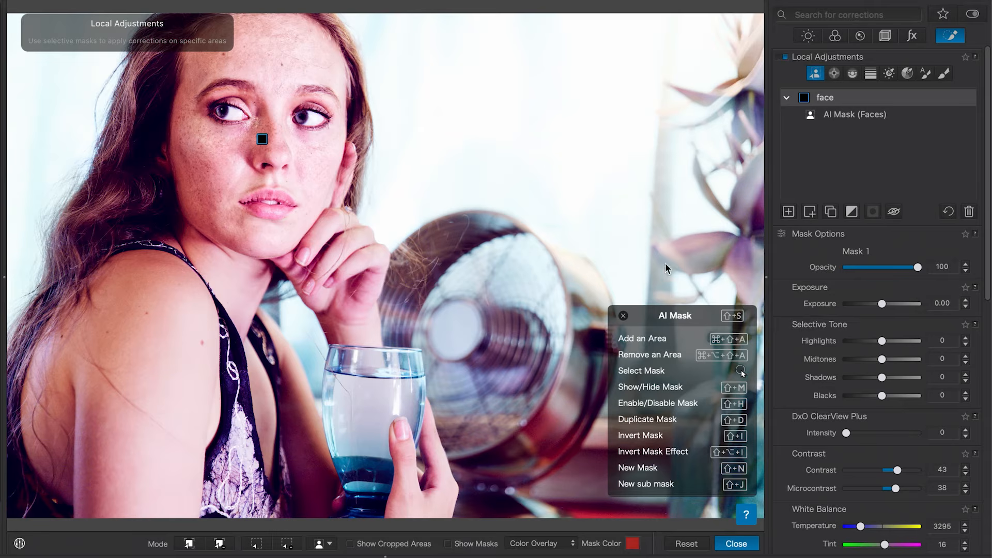
- Create a new mask named glass and add the glass in the woman's hand to it with AI area selection
click(789, 212)
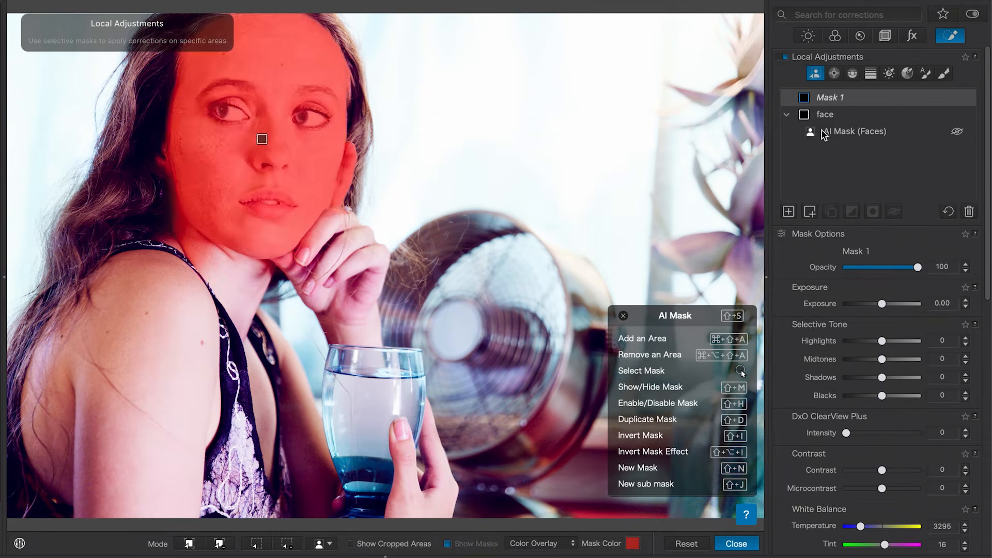
double_click(821, 97)
text(glass)
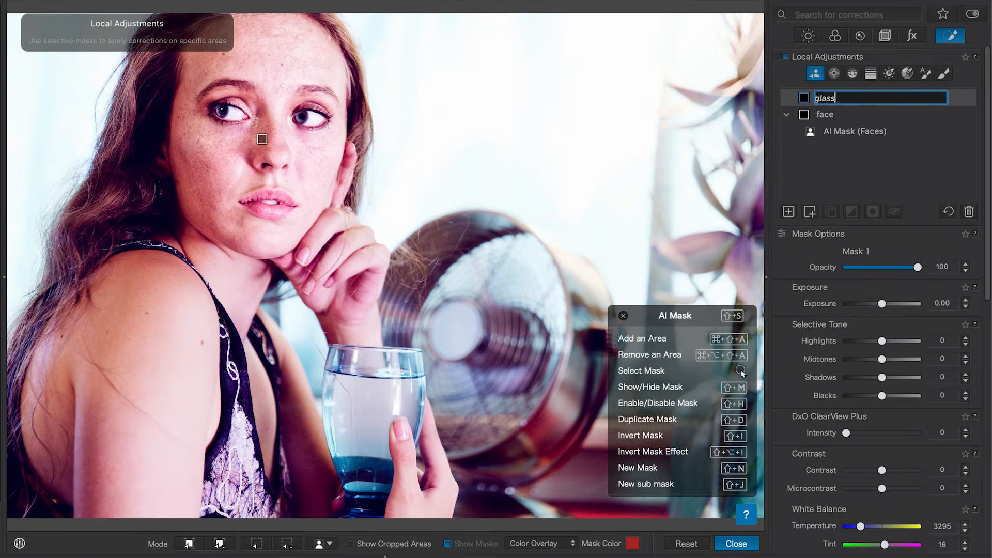
key(Return)
click(188, 544)
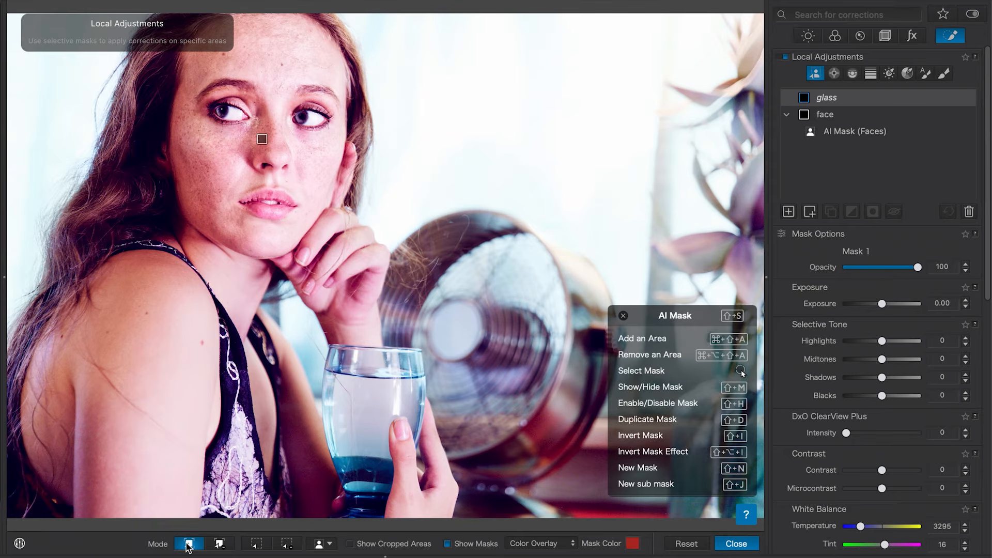
click(358, 413)
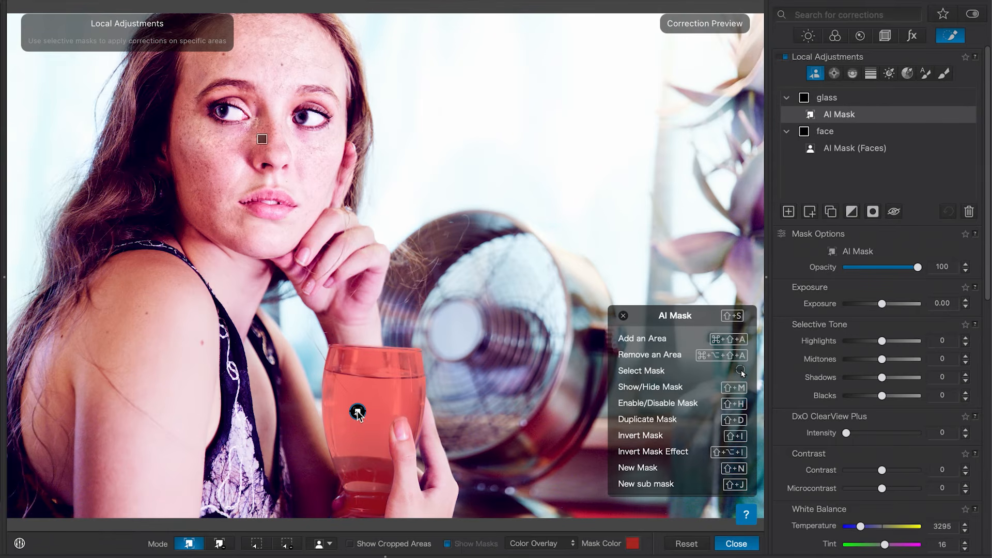
- Adjust the color of the glass mask to give the masked glass a stronger blue
scroll(831, 440, down, 6)
scroll(831, 441, down, 1)
drag(882, 395, 899, 397)
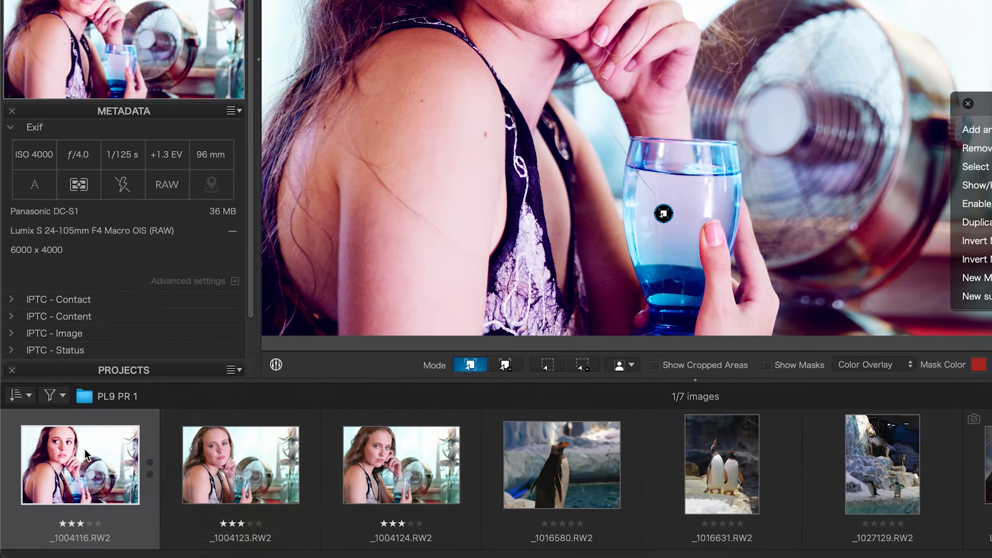
- Copy the correction settings of _1004116.RW2 and paste all of them onto _1004123.RW2 and _1004124.RW2
right_click(86, 455)
click(173, 62)
click(228, 452)
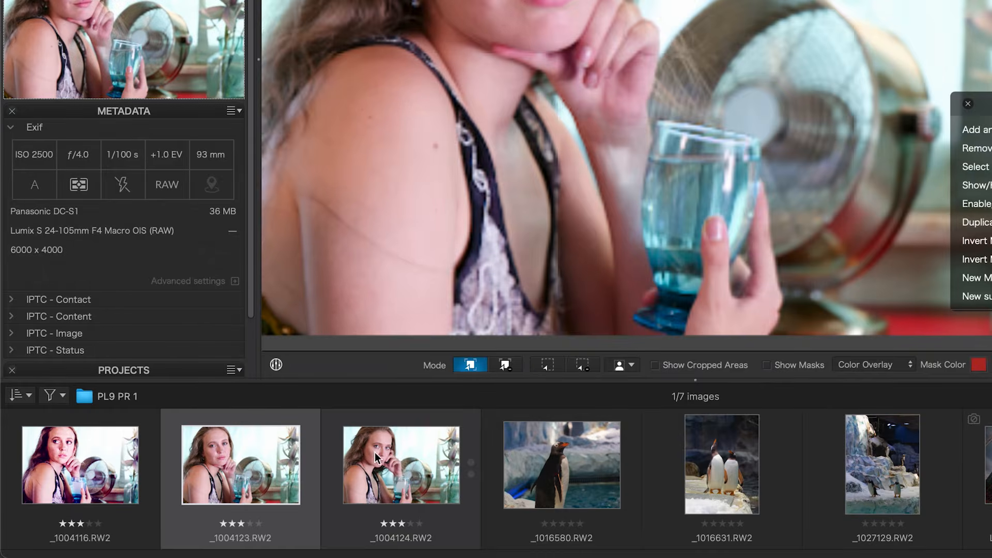
shift+click(372, 452)
right_click(379, 454)
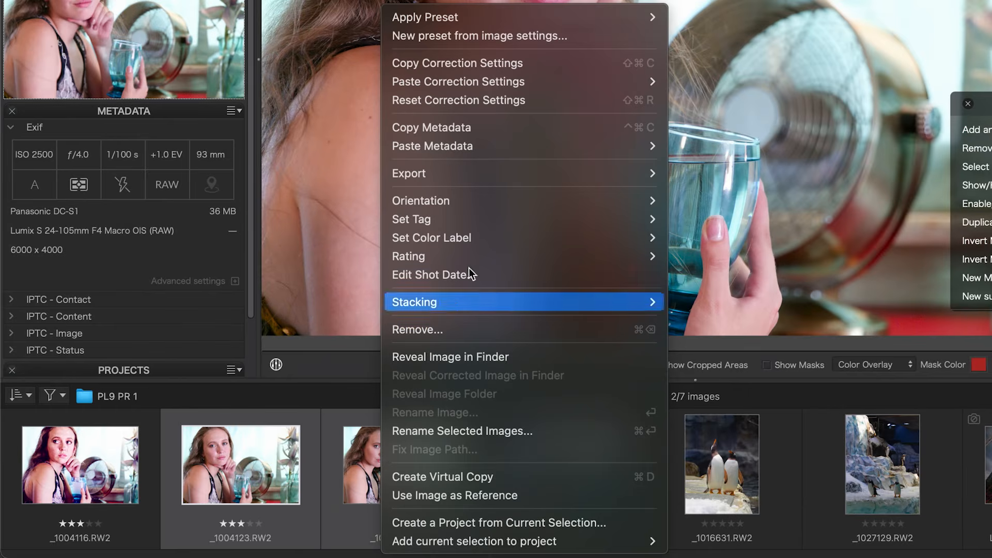
mouse_move(459, 81)
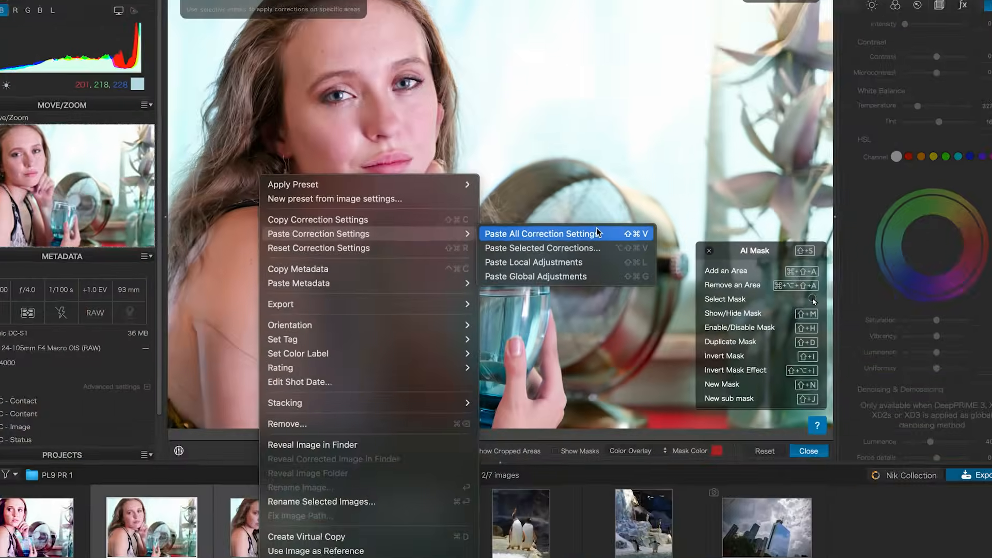
click(836, 150)
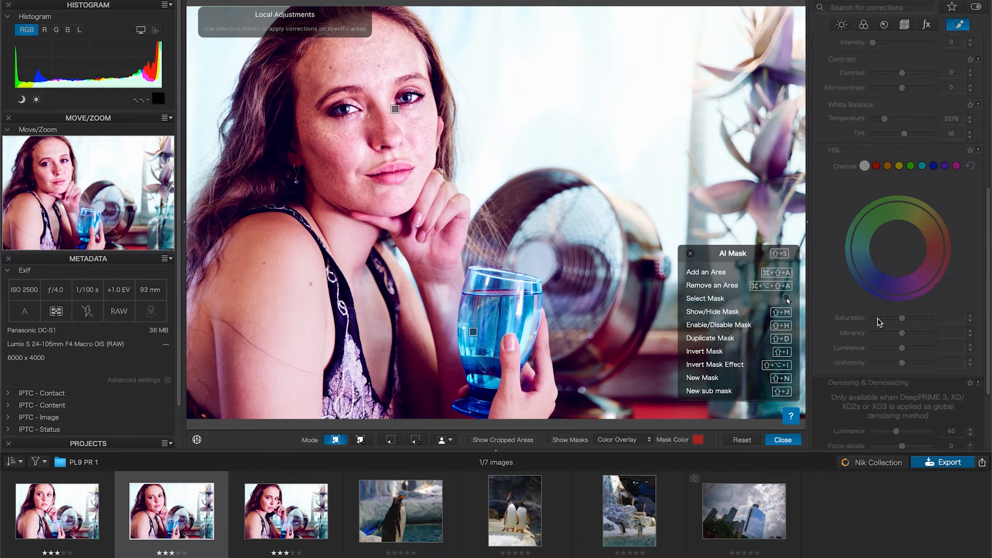
- In _1004124.RW2, remove the finger area in front of the glass from the glass mask with AI area selection
scroll(896, 113, up, 8)
mouse_move(861, 92)
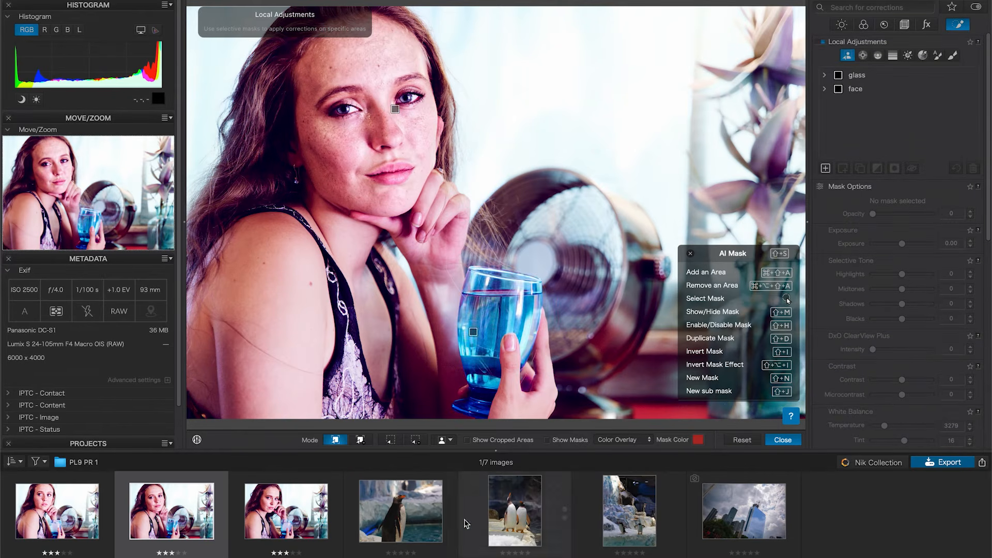
click(297, 517)
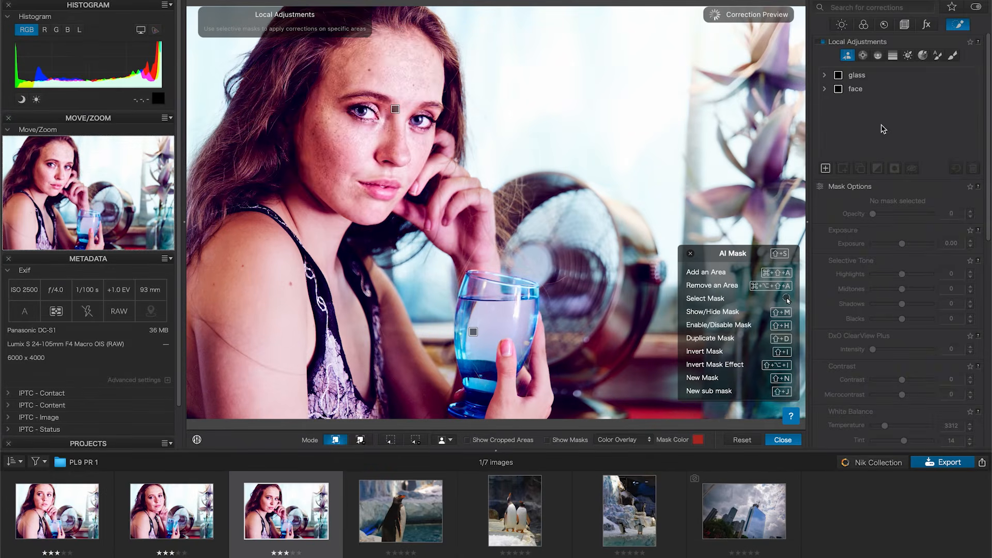
mouse_move(862, 92)
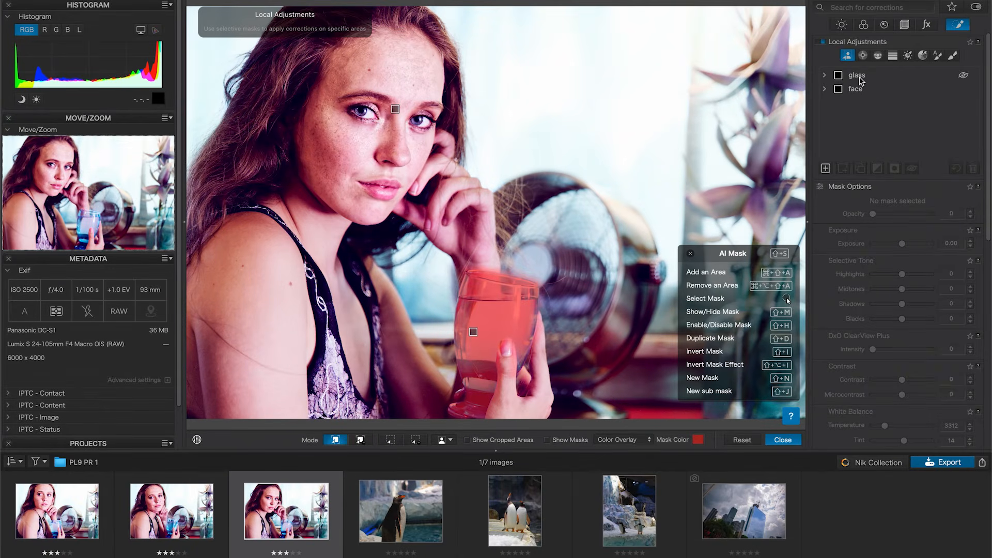
click(861, 80)
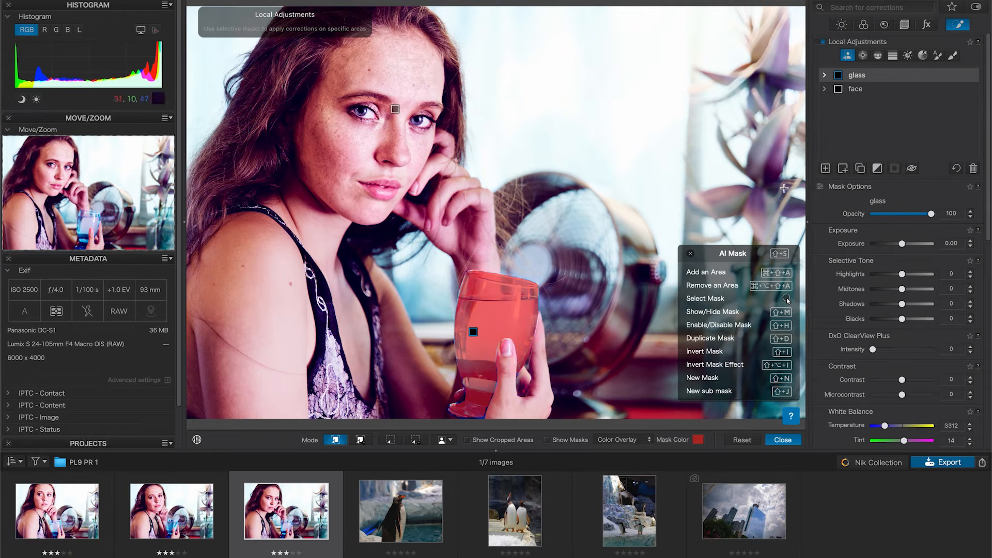
mouse_move(863, 77)
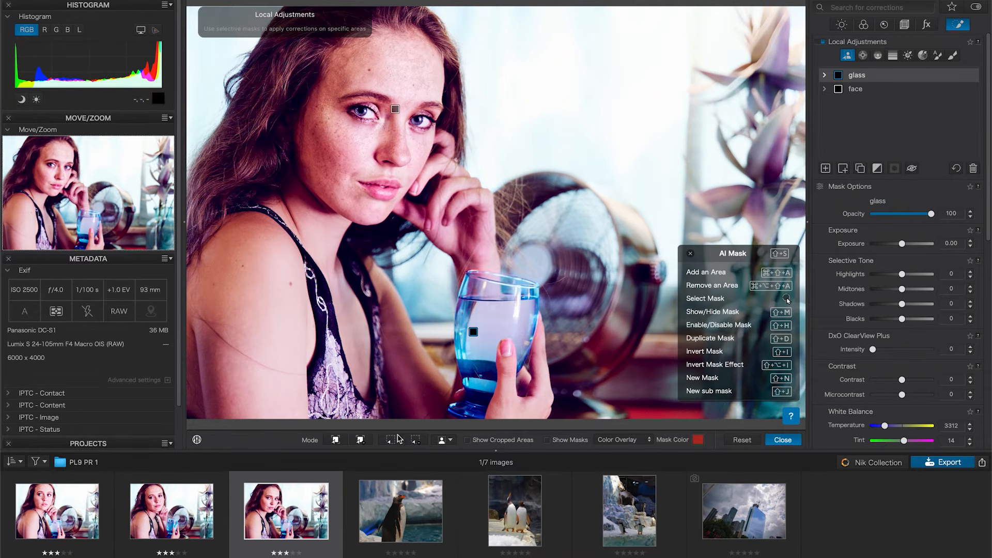
click(361, 440)
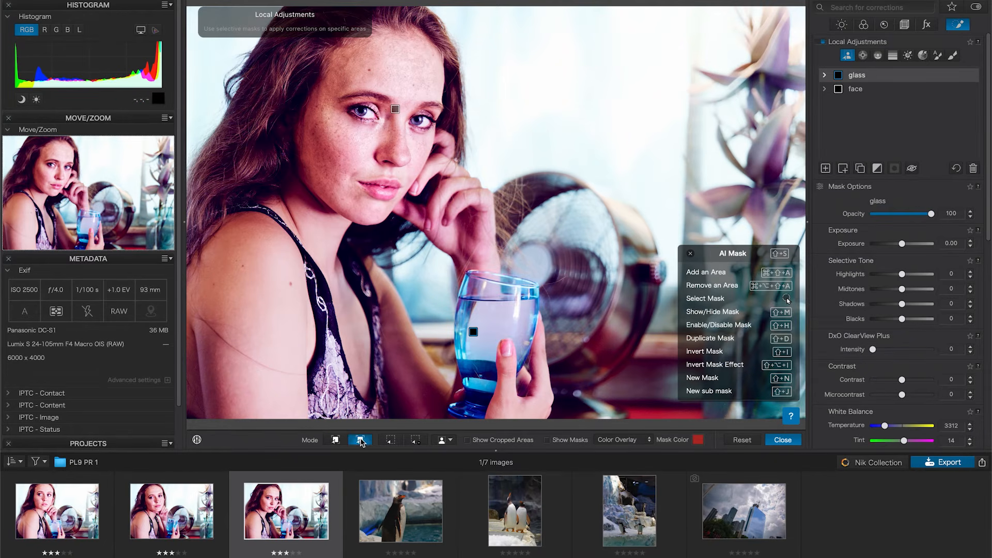
click(507, 364)
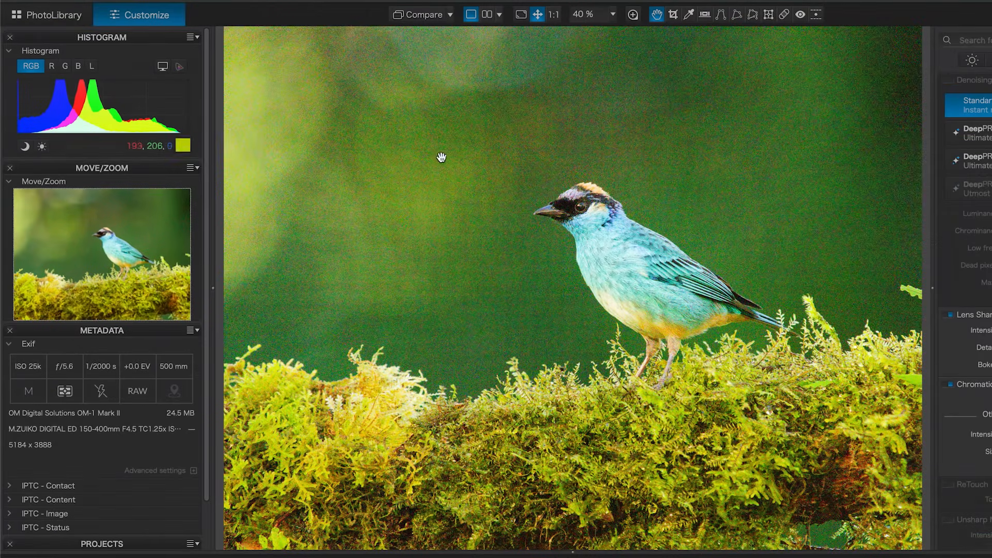
- Inspect the bird photo through the loupe at 100% and set its denoising to DeepPRIME XD/XD2s
click(631, 16)
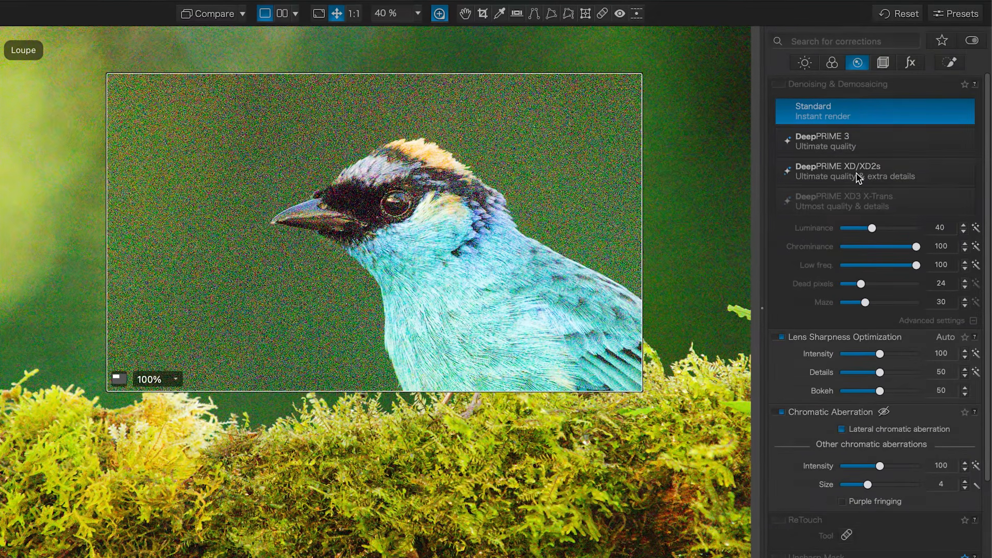
click(858, 177)
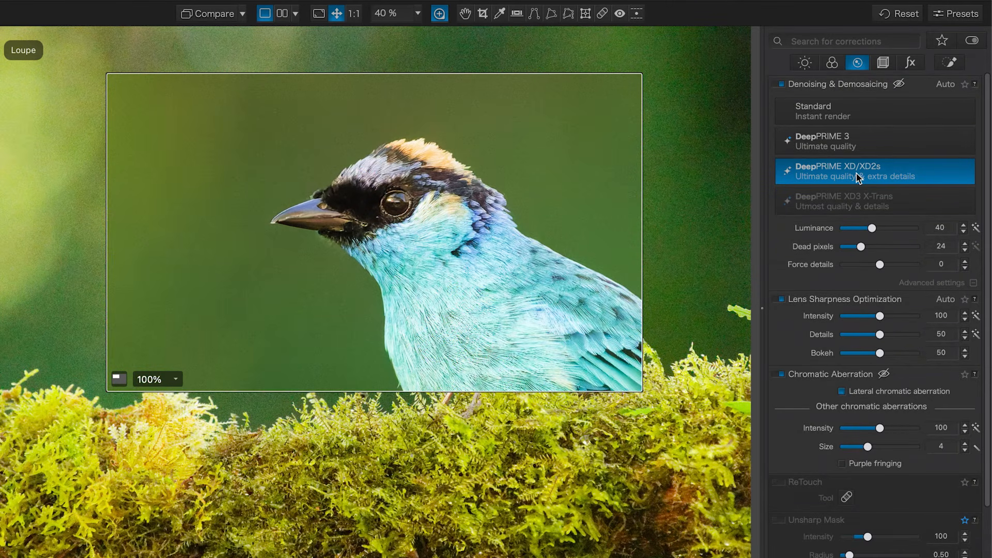
drag(471, 245, 534, 267)
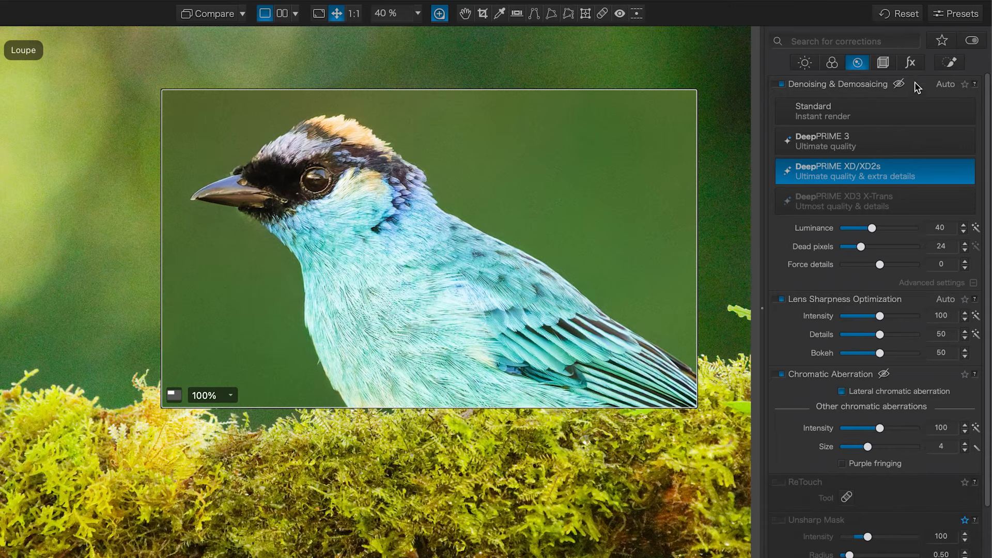
- Enable local adjustments for the bird photo and mask the bird with the AI Mask's predefined Animals selection
click(948, 63)
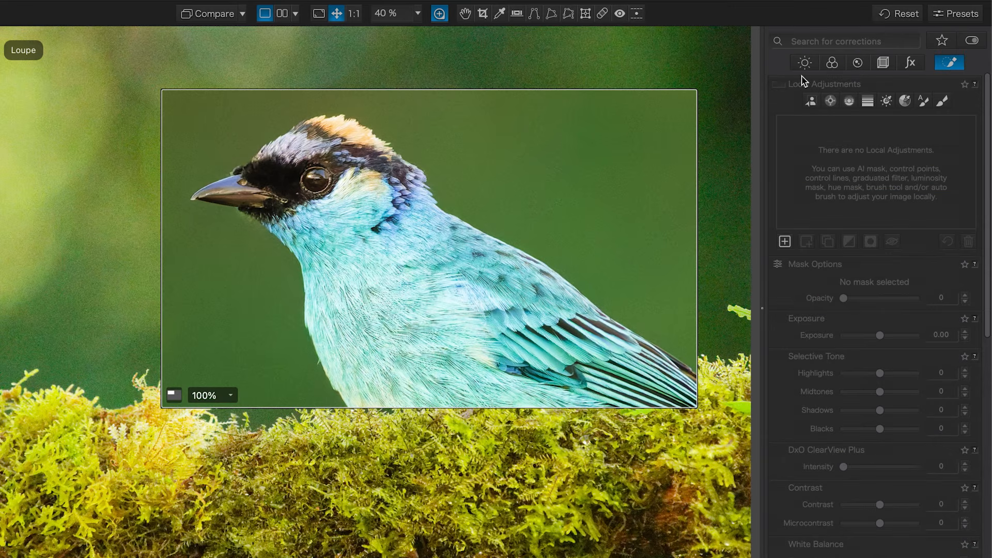
click(781, 84)
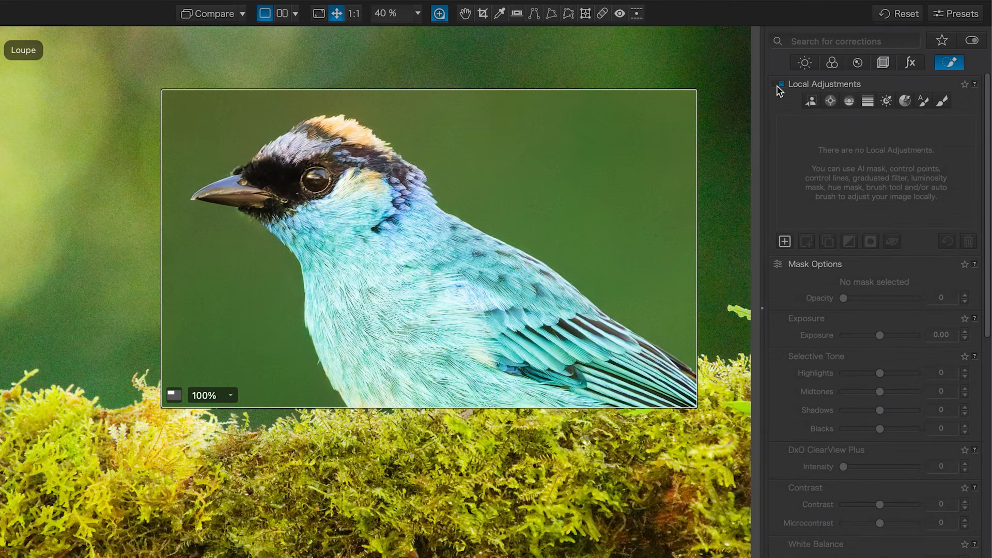
click(809, 102)
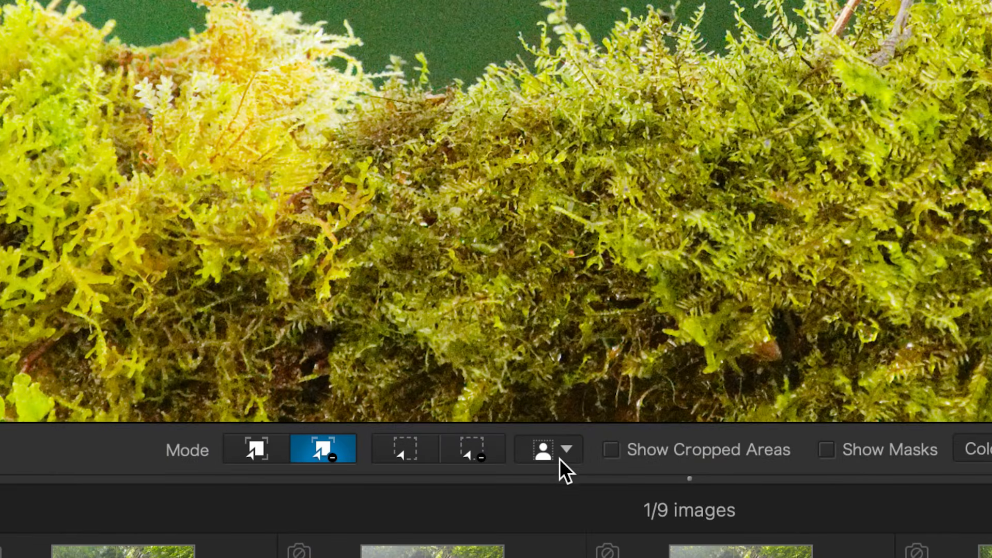
click(560, 457)
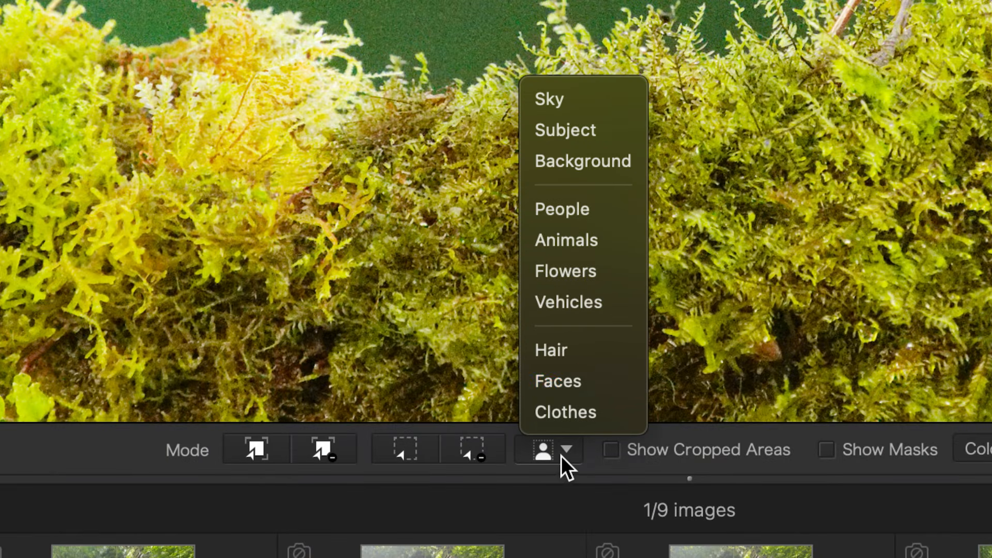
click(584, 237)
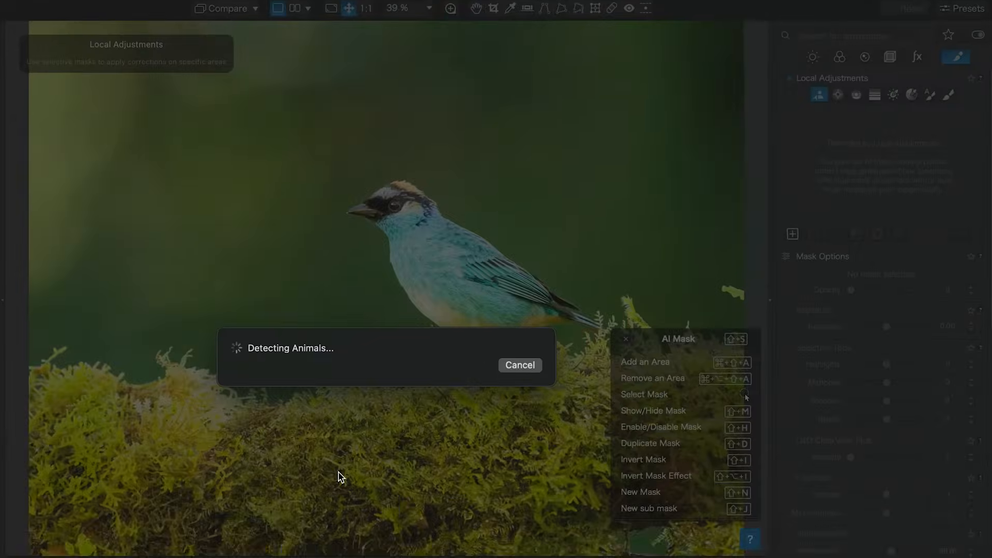
- Slightly raise Force details and Sharpness for the bird mask, and compare the photo with local adjustments off and on
scroll(887, 438, down, 10)
scroll(886, 435, up, 1)
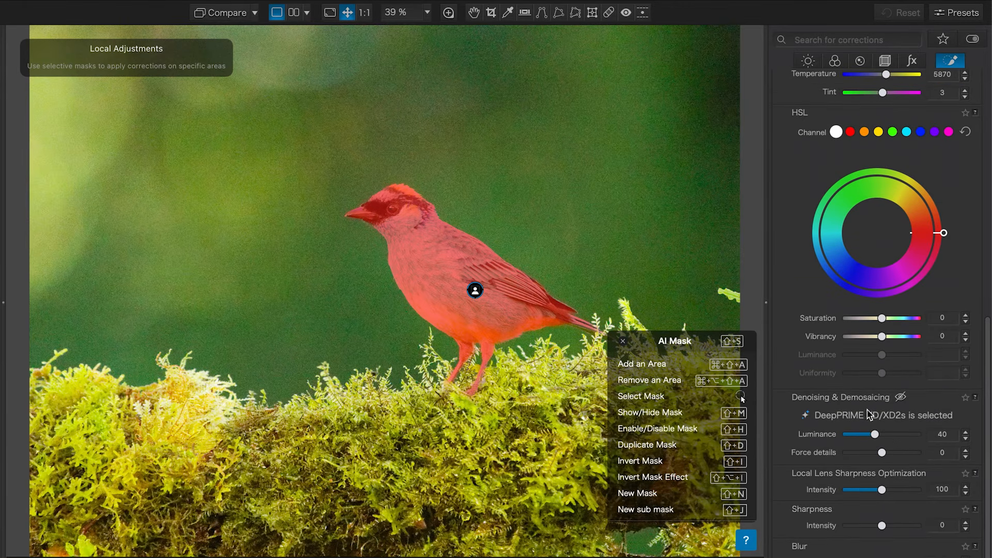
click(448, 13)
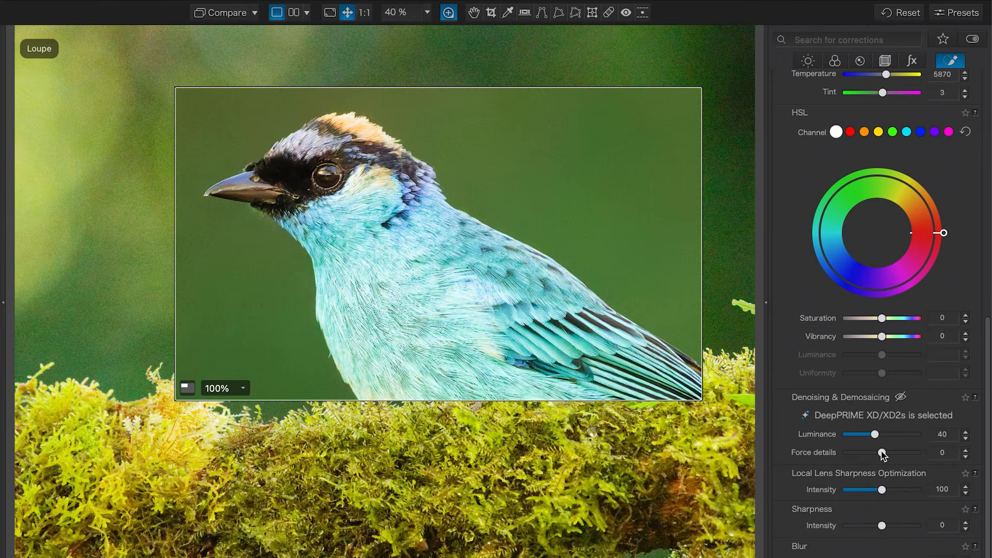
drag(881, 453, 889, 456)
drag(882, 523, 886, 529)
scroll(897, 436, up, 10)
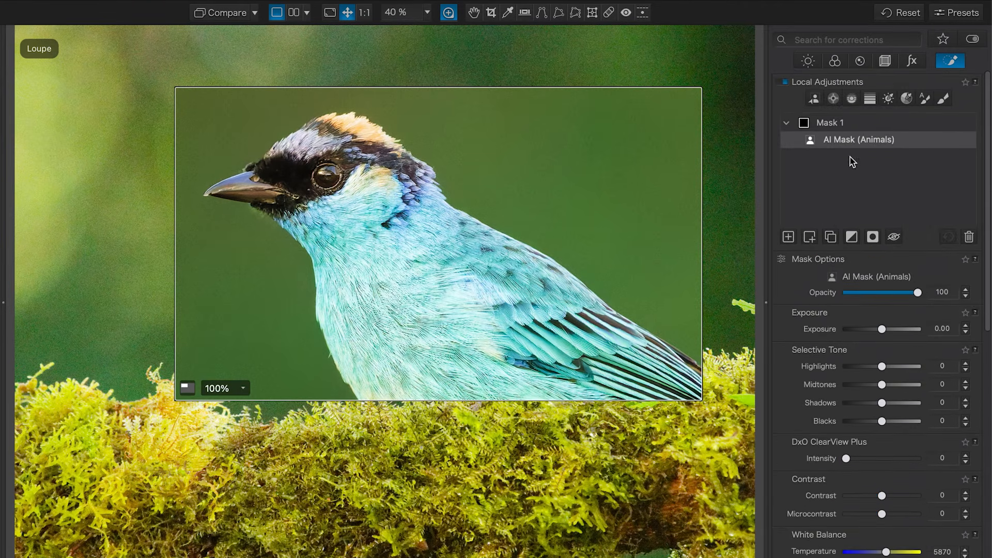
click(784, 83)
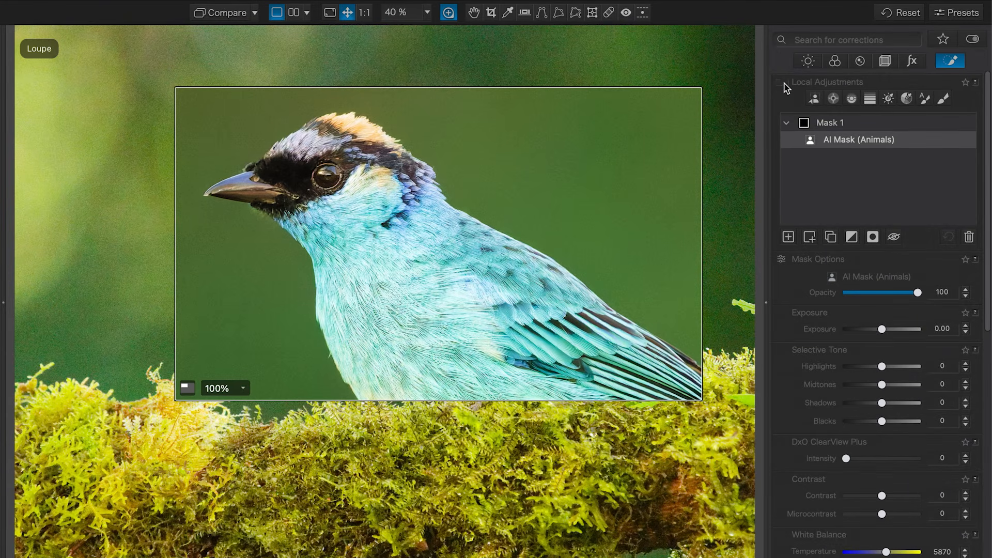
click(784, 83)
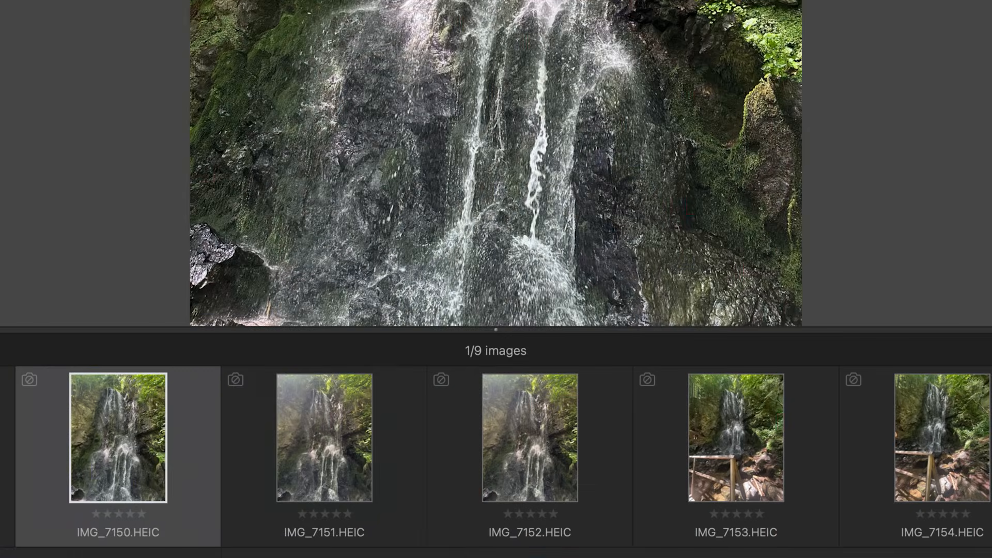
- Browse through the waterfall photos from IMG_7151.HEIC to IMG_7155.HEIC and return to IMG_7150.HEIC
click(324, 437)
key(Right)
key(Right)
key(Right)
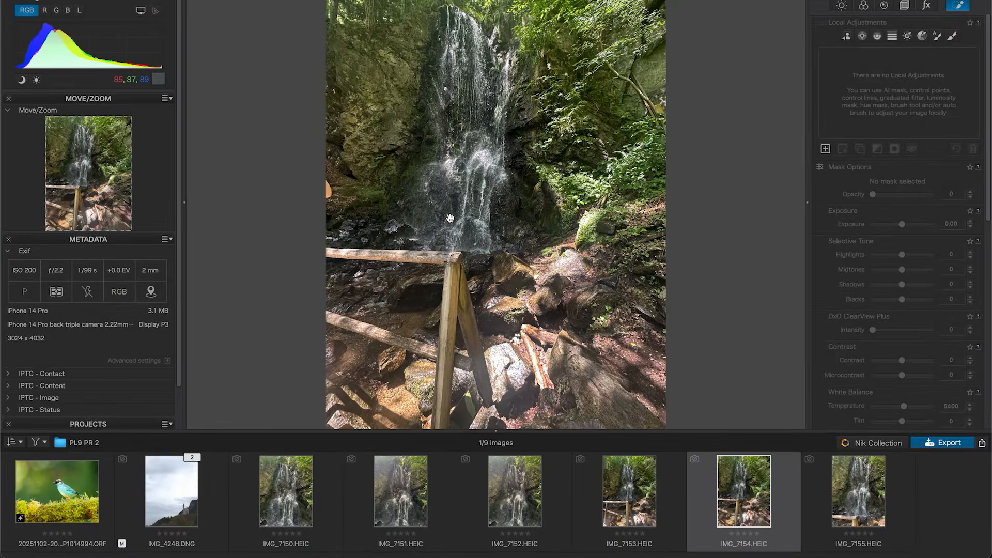
key(Right)
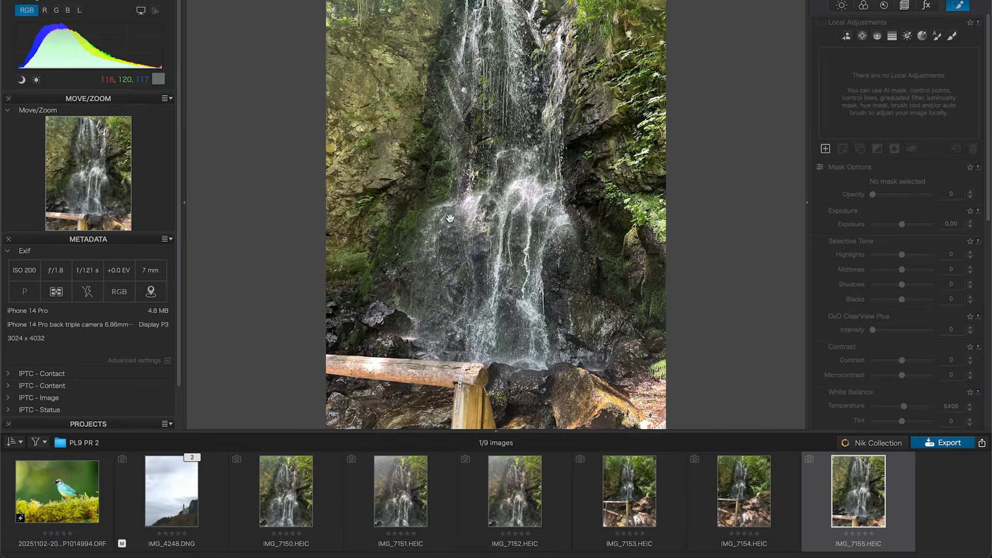
key(Left)
key(Left)
key(Left)
key(Left)
key(Left)
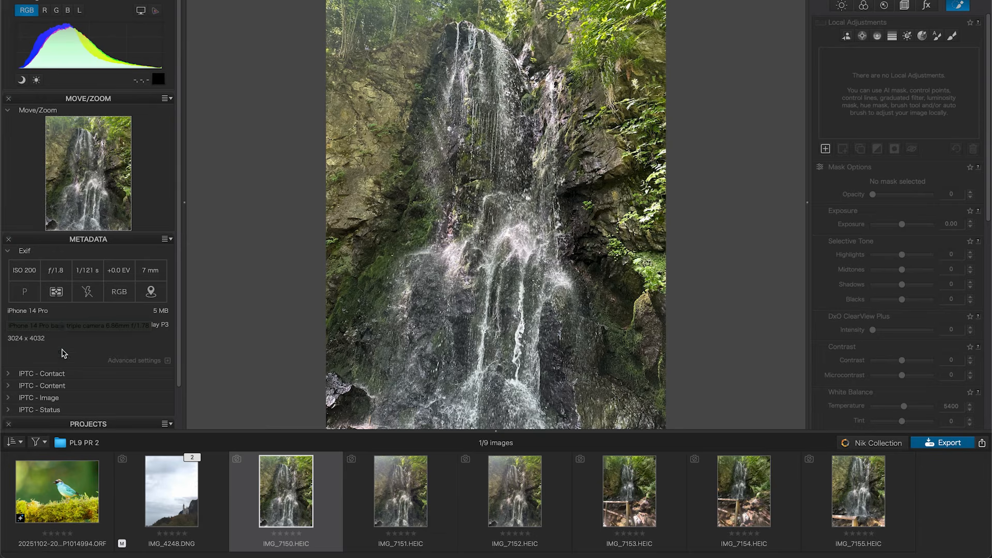
- Select the six photos IMG_7150.HEIC to IMG_7155.HEIC and start a batch rename for them
shift+click(862, 498)
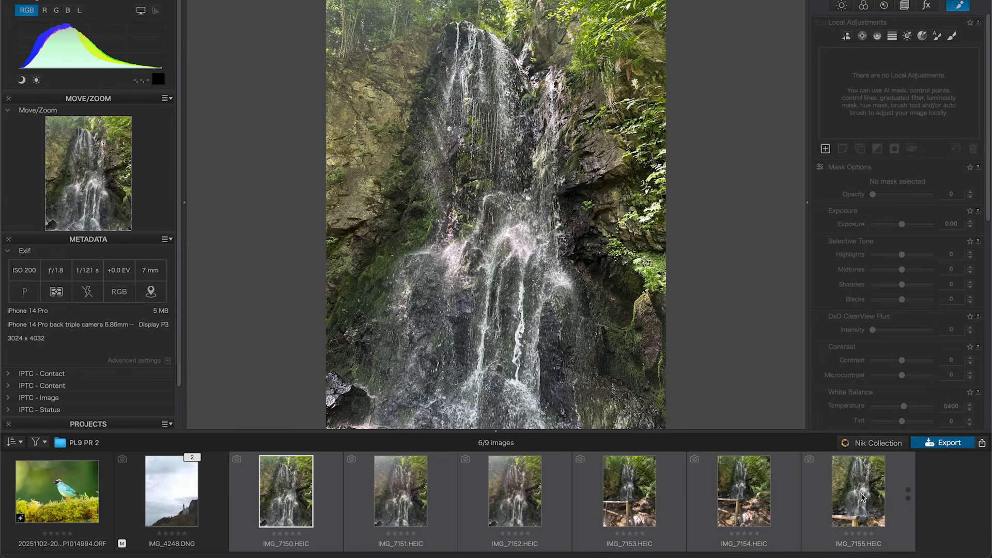
right_click(861, 498)
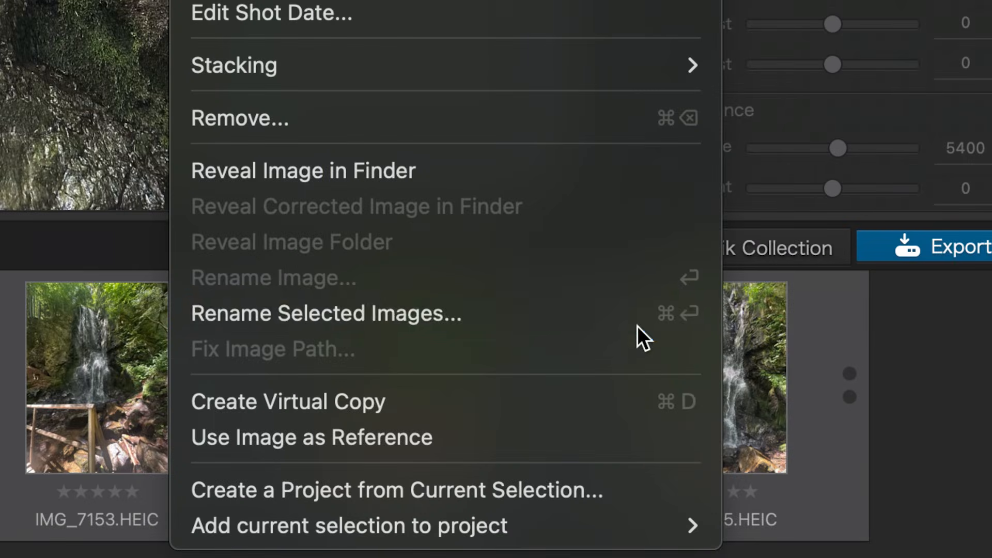
click(607, 313)
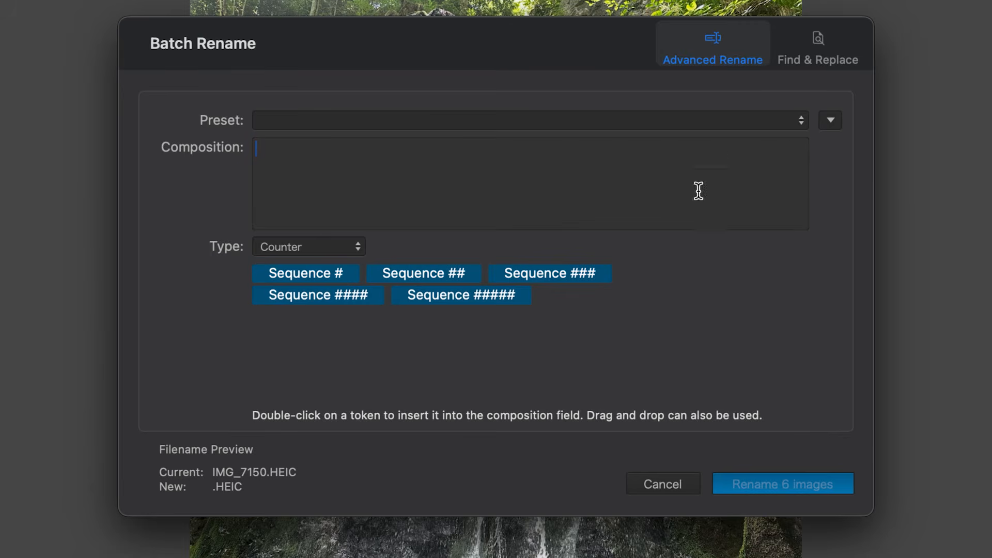
- Try the File Name - Sequence and Date (YYYYMMDD) - File Name presets for the batch rename
click(792, 119)
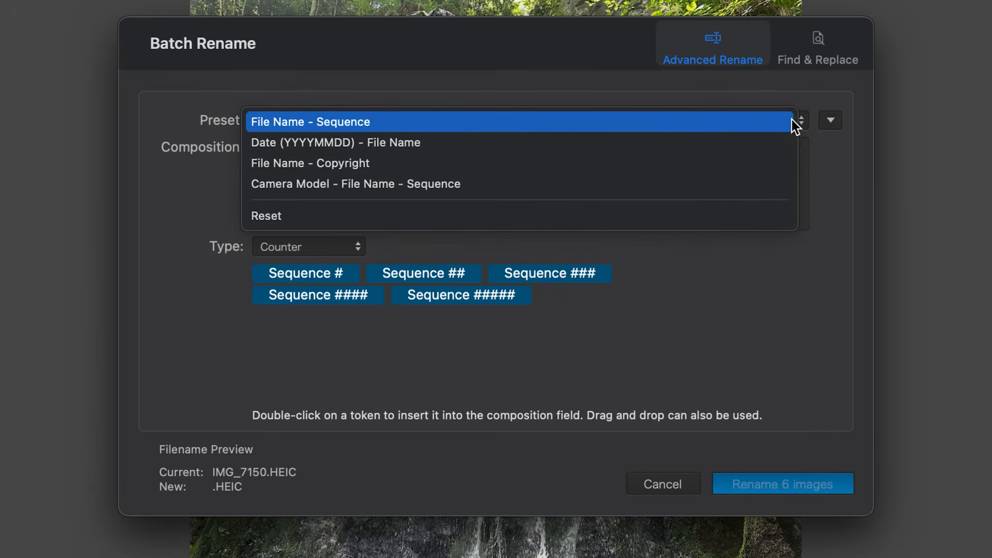
click(662, 112)
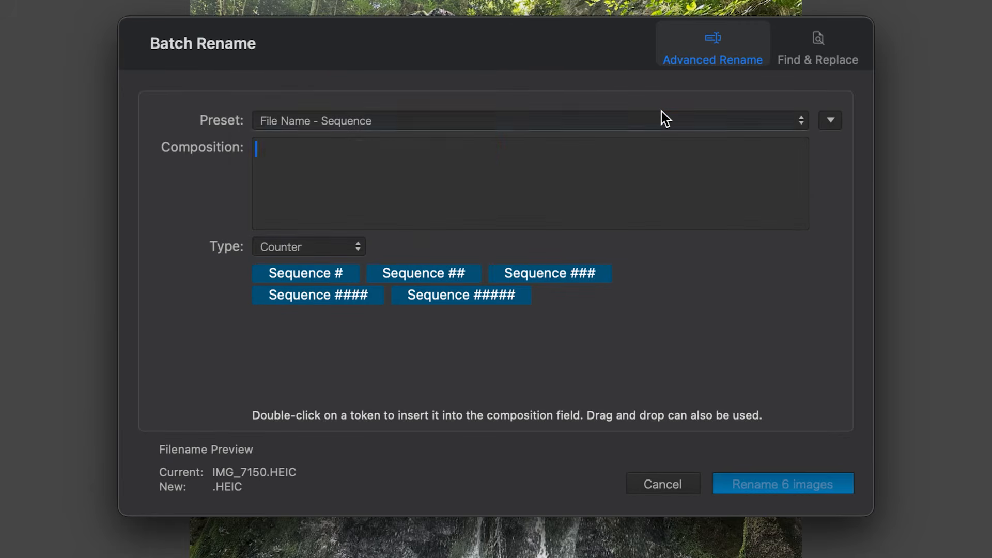
click(645, 116)
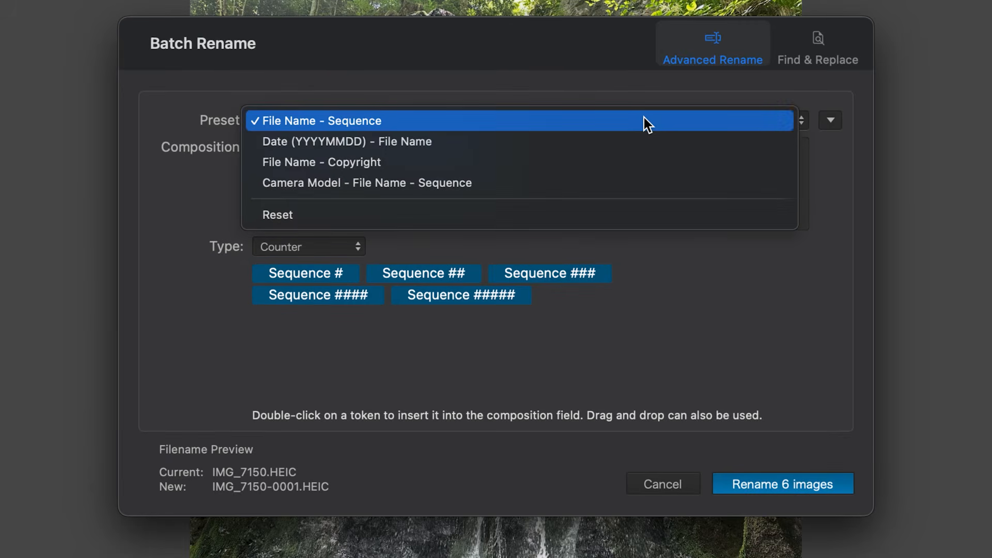
click(598, 141)
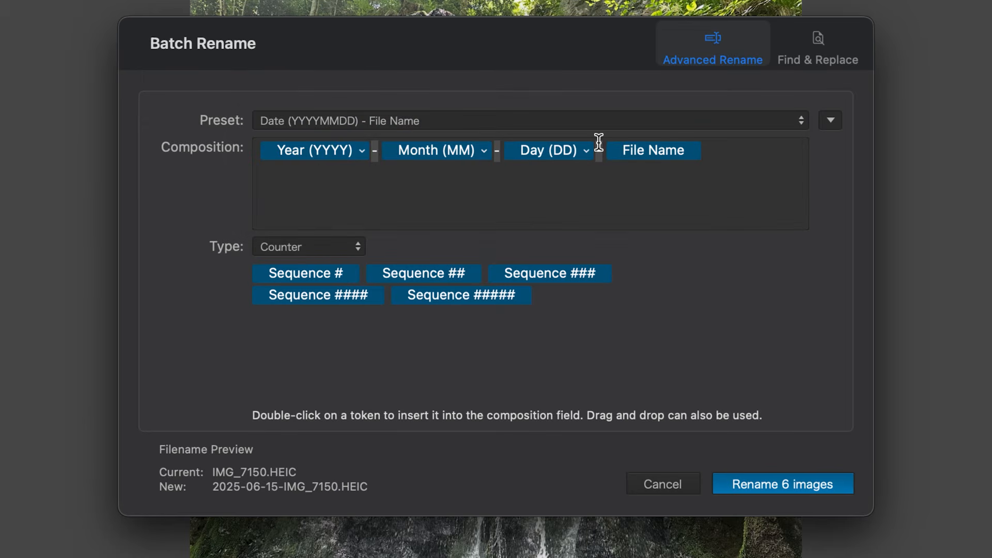
click(721, 122)
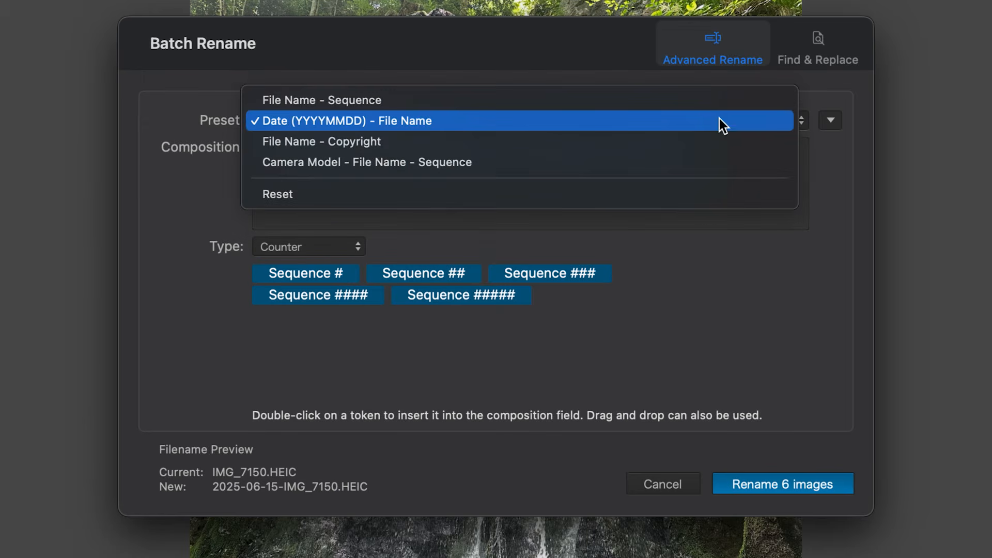
click(835, 147)
- Replace the rename composition with the text Waterfall followed by the shot date tokens Year (YYYY), Month (MM) and Day (DD)
key(super+a)
key(BackSpace)
text(Waterfall)
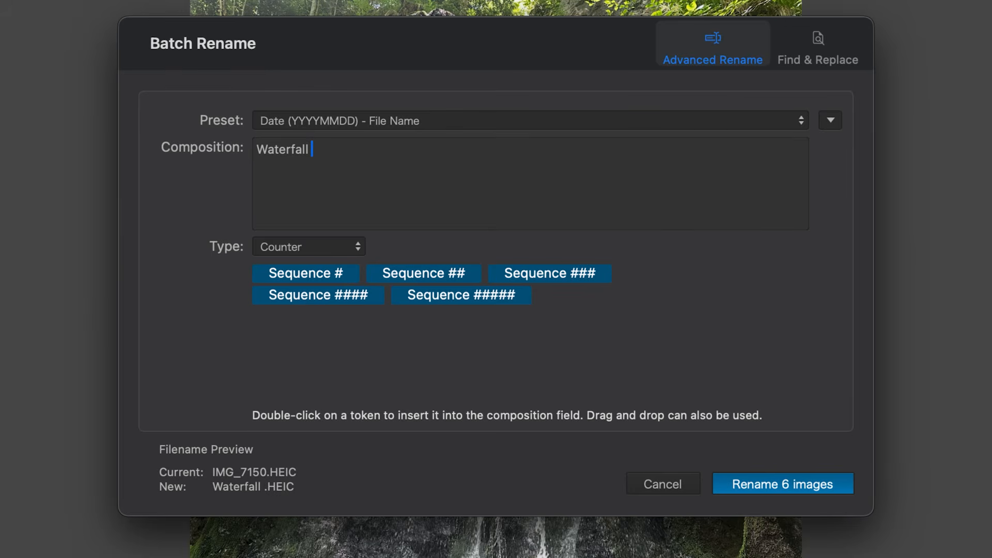
click(344, 246)
click(336, 268)
drag(331, 268, 467, 156)
drag(430, 273, 512, 177)
drag(511, 275, 605, 176)
click(693, 164)
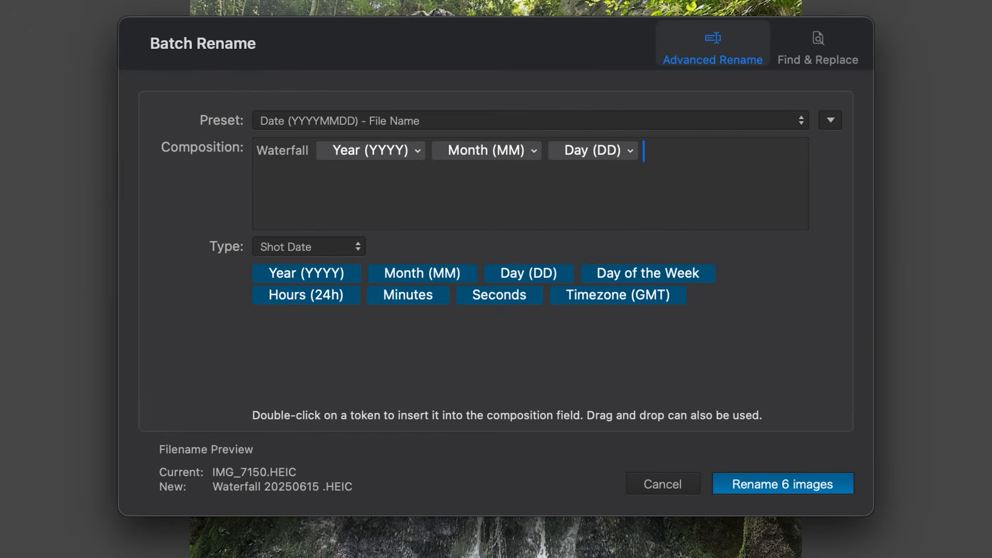
- Append the shot time tokens Hours (24h), Minutes and Seconds to the rename composition
drag(351, 302, 659, 223)
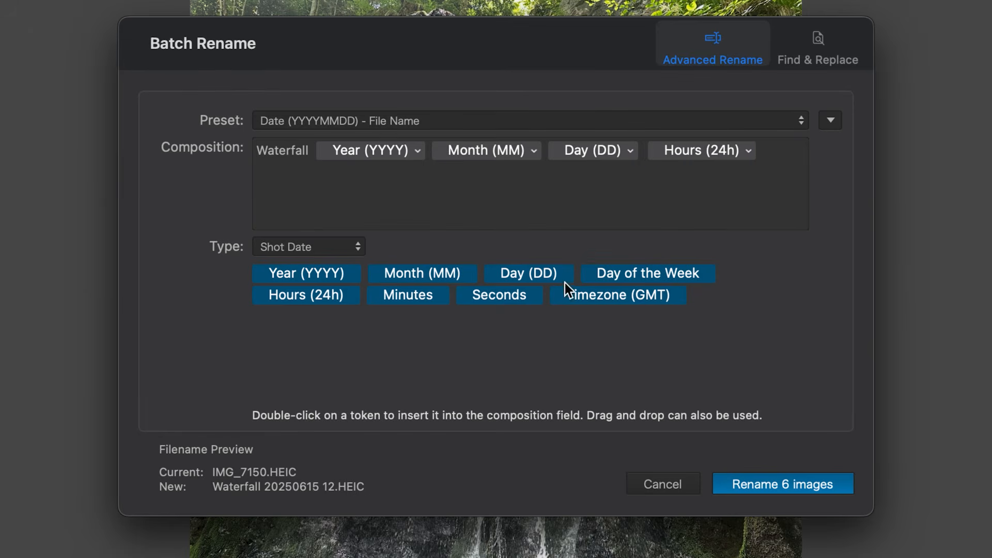
drag(421, 295, 662, 208)
drag(520, 287, 511, 192)
click(529, 211)
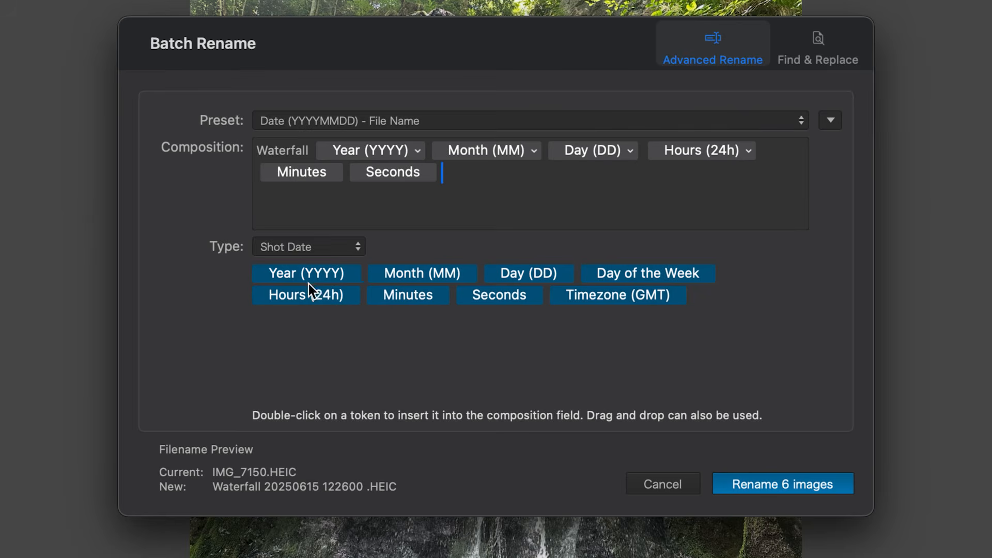
- Append the Exif Camera Model token and the Sequence ### counter to the rename composition
click(293, 246)
click(301, 268)
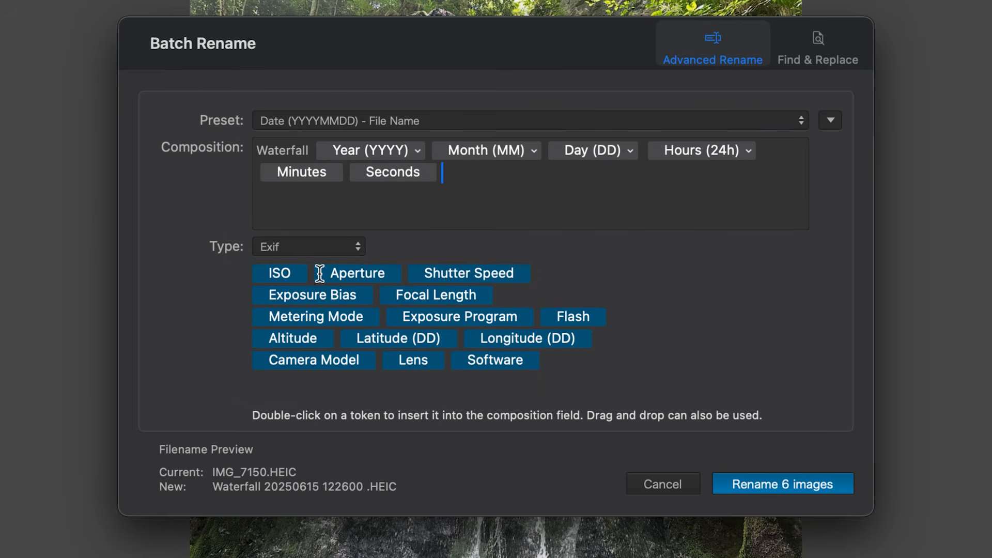
drag(329, 358, 533, 184)
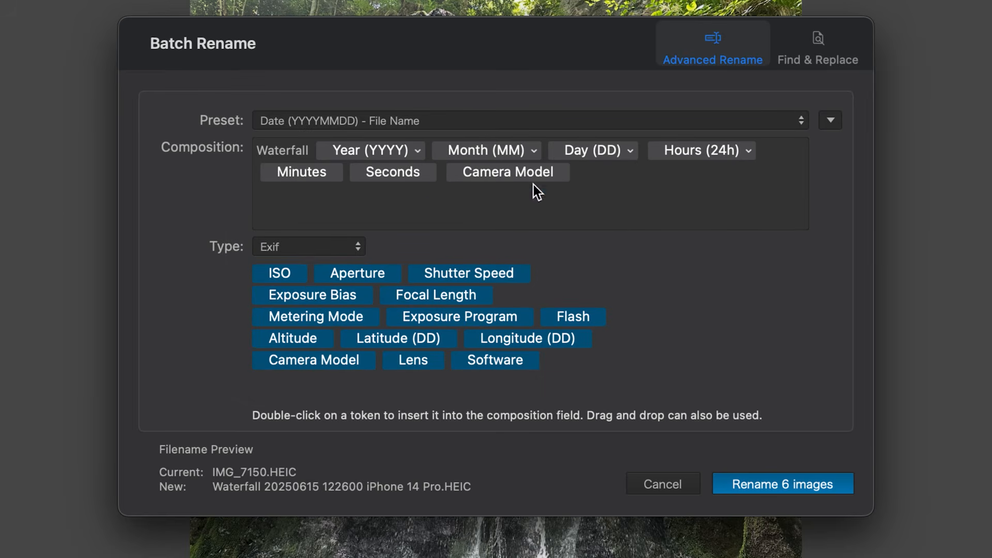
click(609, 188)
click(292, 246)
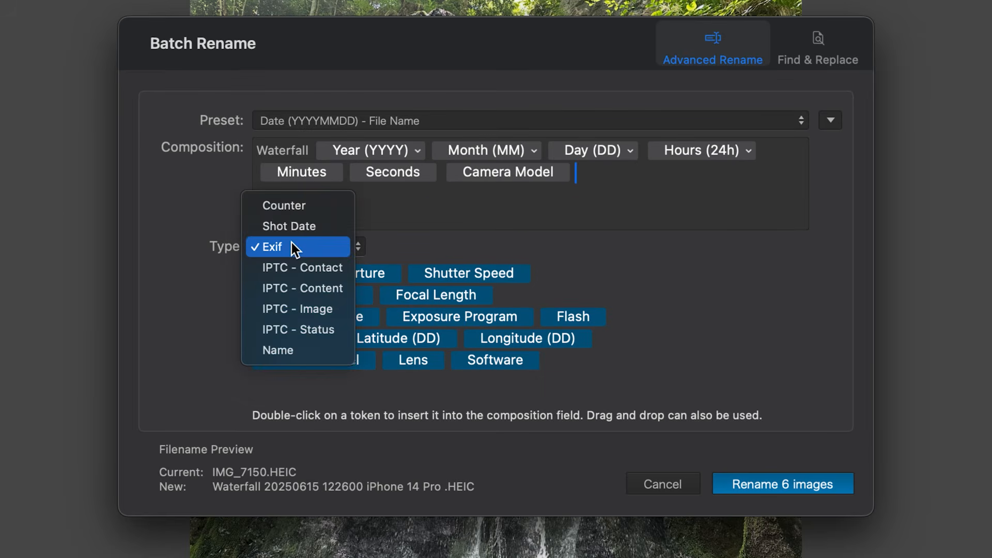
click(296, 207)
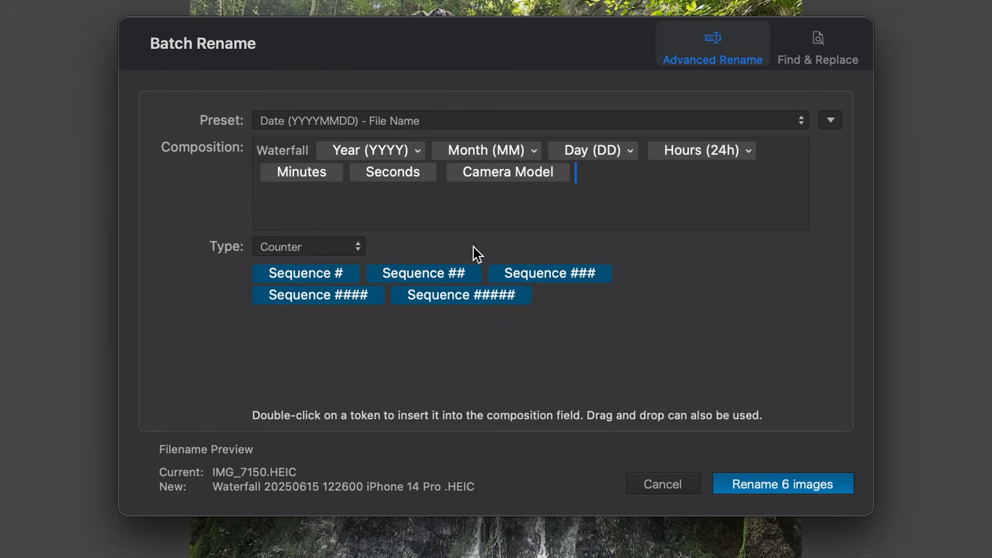
drag(491, 272, 636, 196)
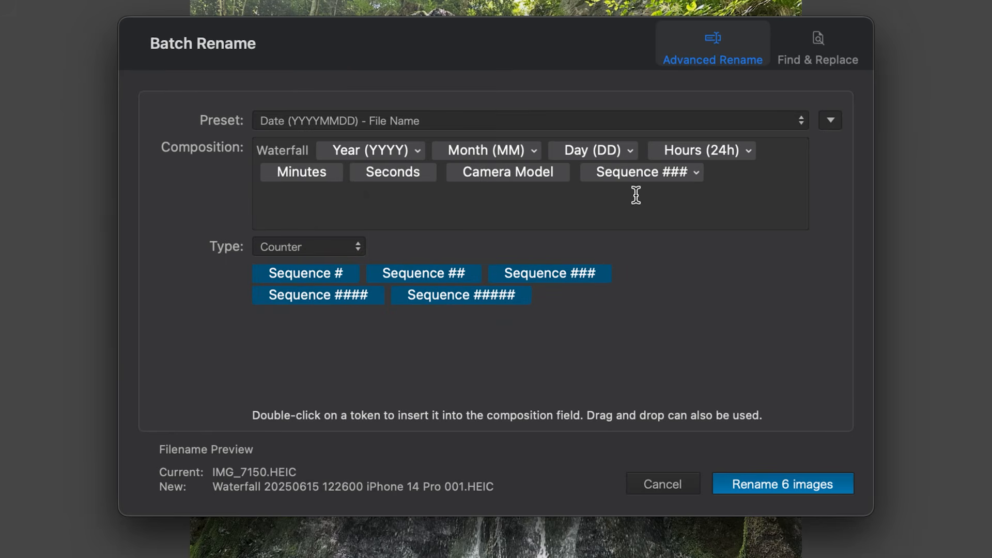
- Rename the six images with this composition and reveal them in Finder
click(752, 488)
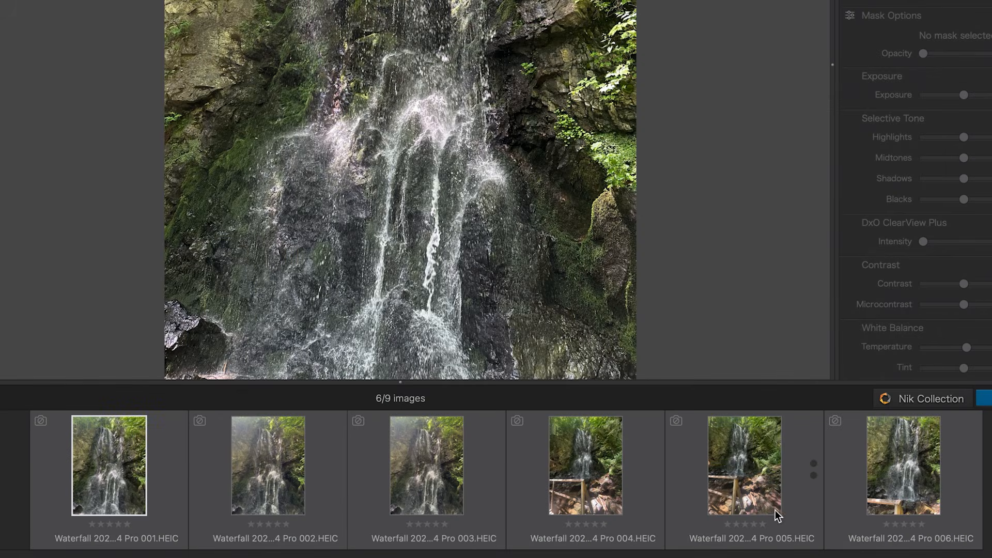
right_click(590, 461)
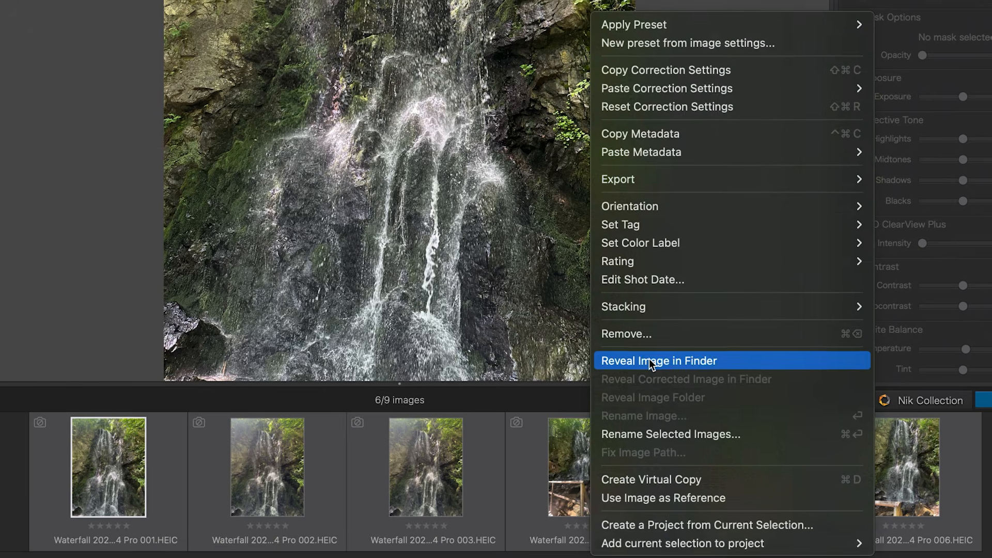
click(649, 359)
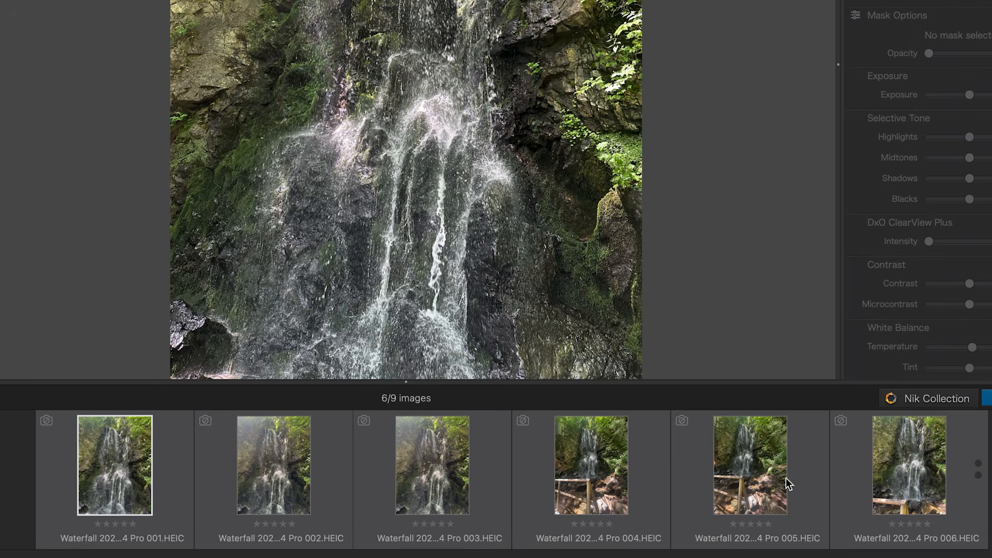
- Create a stack from the six renamed waterfall photos, and expand and collapse it, leaving it expanded
right_click(95, 473)
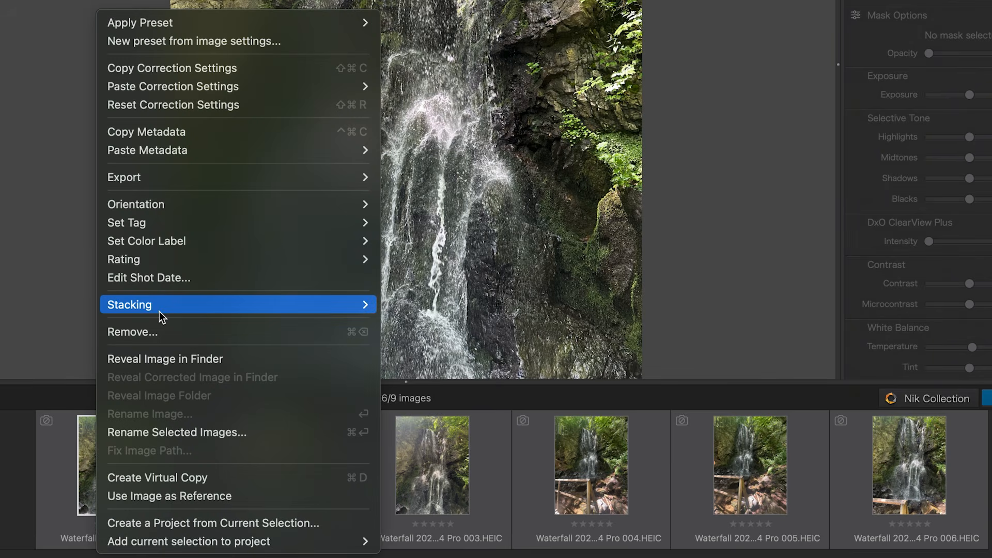
mouse_move(213, 311)
click(401, 297)
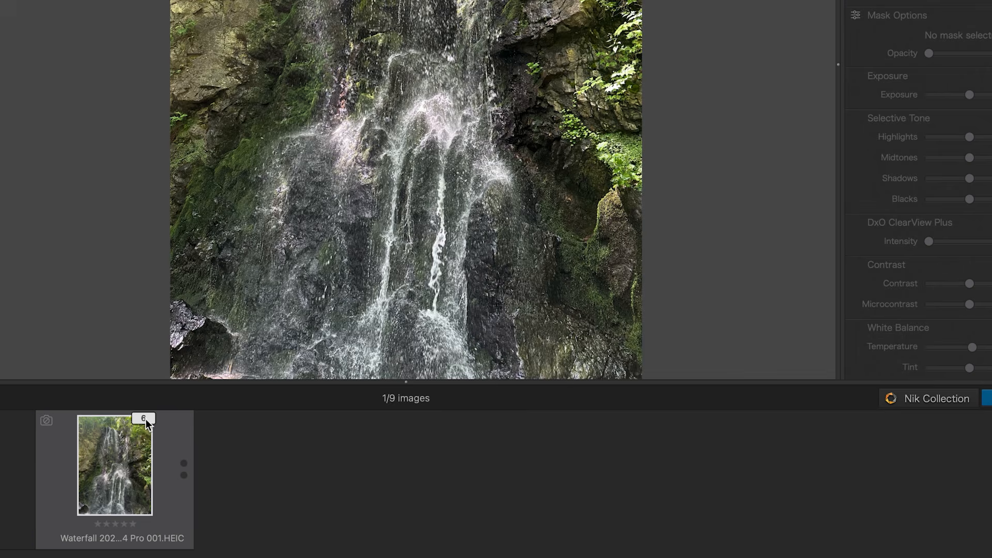
click(146, 419)
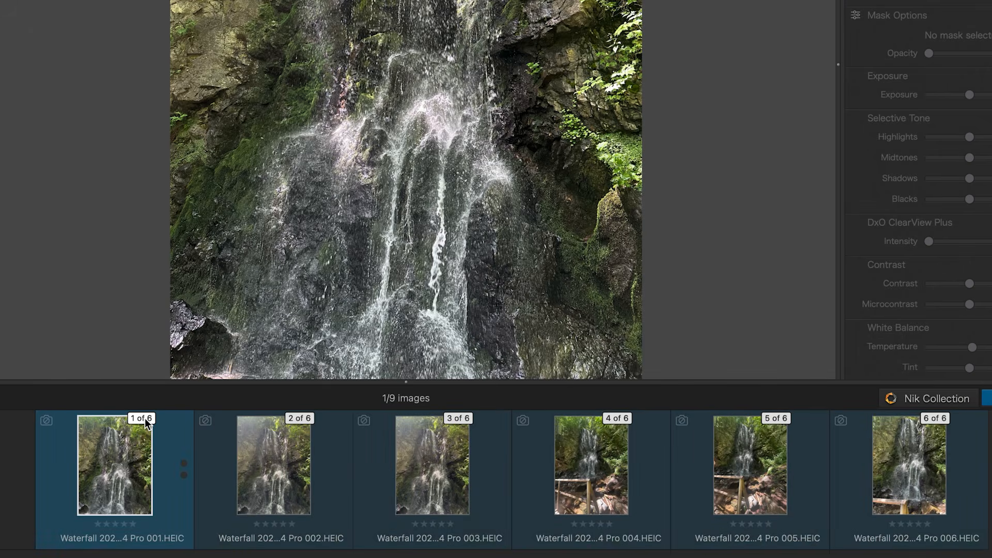
click(145, 418)
click(145, 417)
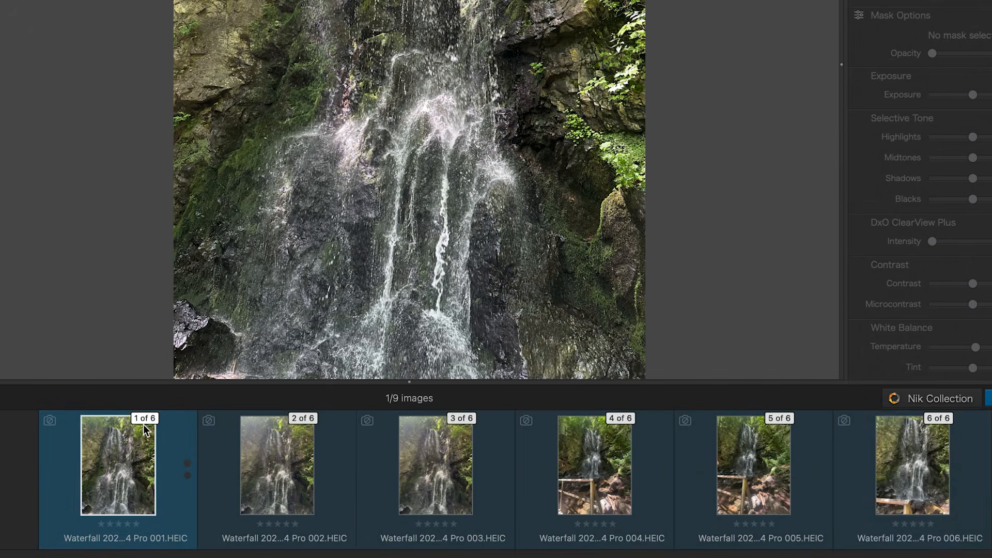
- Select IMG_4248.DNG together with the first waterfall photo and look through the available stacking options
super+click(145, 465)
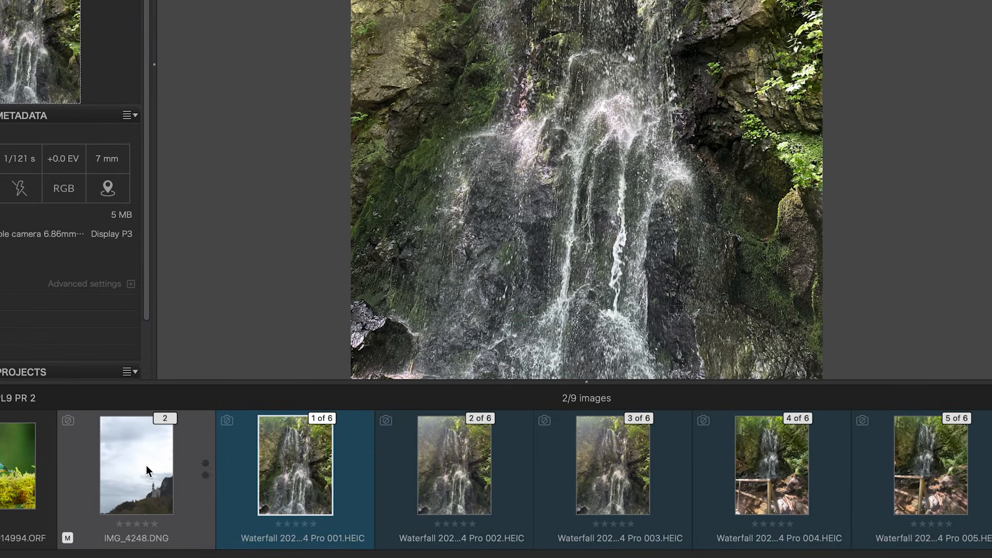
right_click(296, 487)
mouse_move(463, 310)
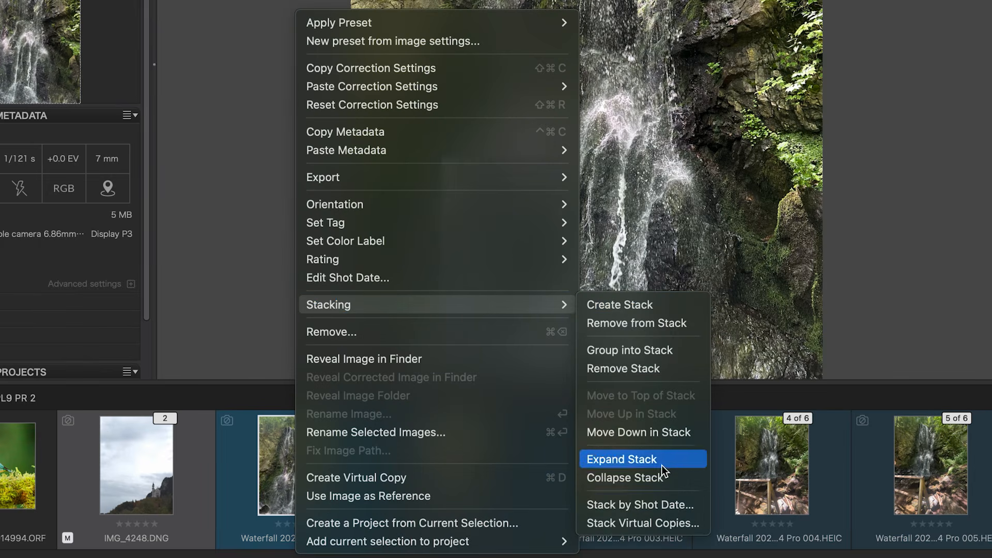
click(654, 254)
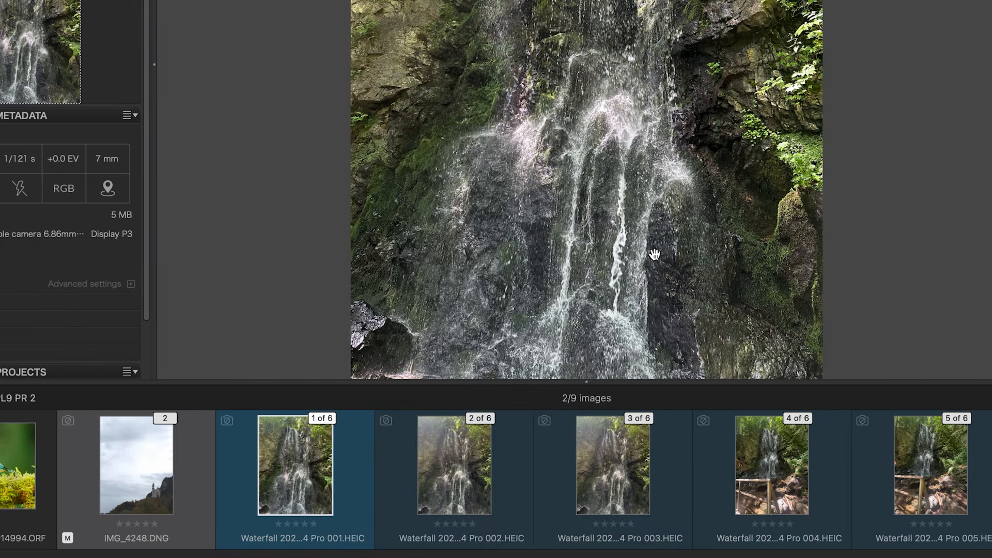
- Open IMG_4248.DNG and check it for clipped highlights with the highlight clipping overlay
click(135, 460)
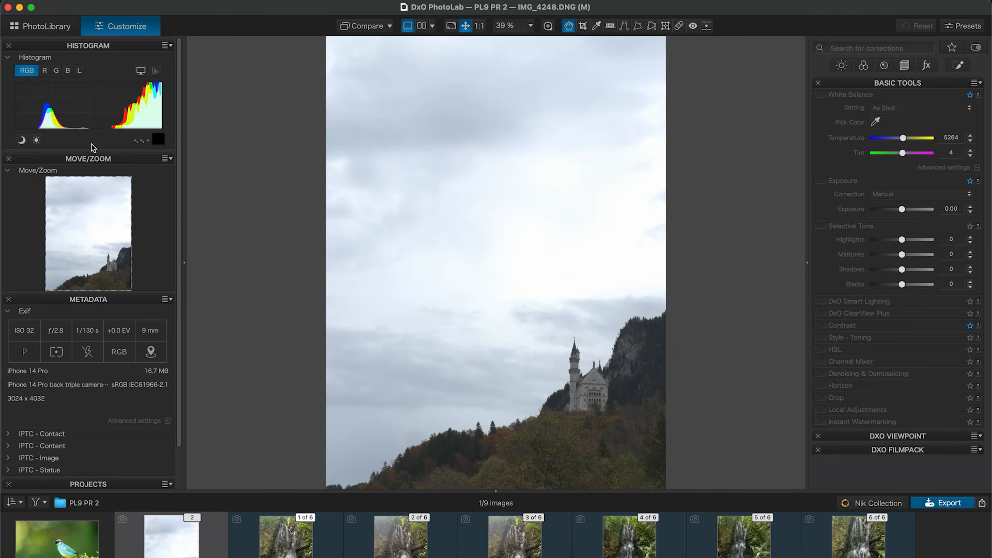
click(37, 140)
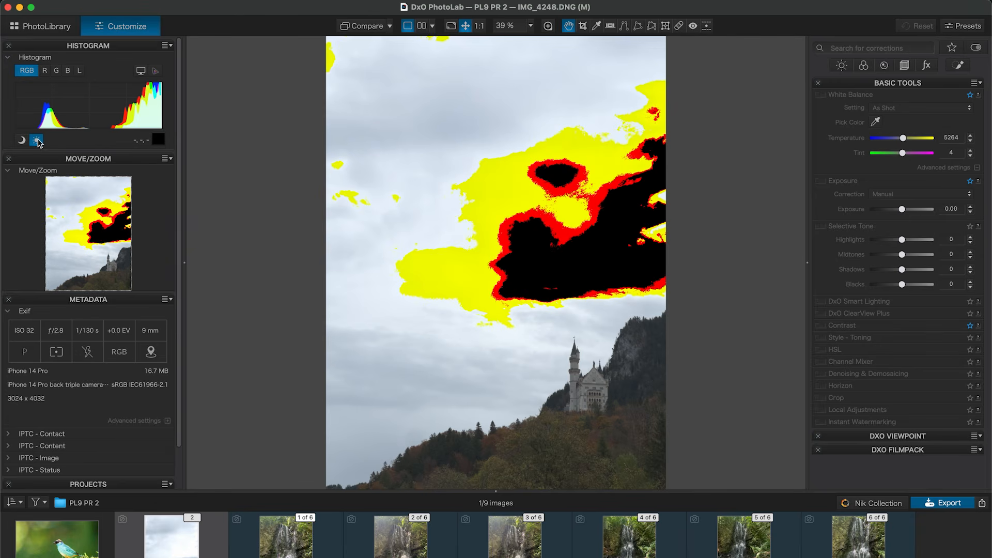
click(37, 140)
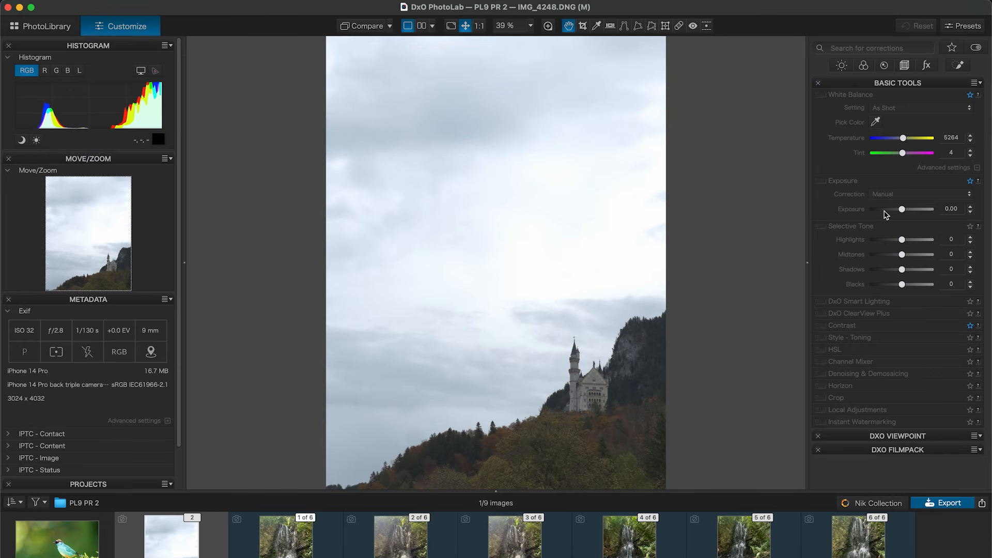
- Try lowering the castle photo's Exposure, and reset it to its default
click(902, 209)
drag(902, 210, 890, 211)
double_click(889, 211)
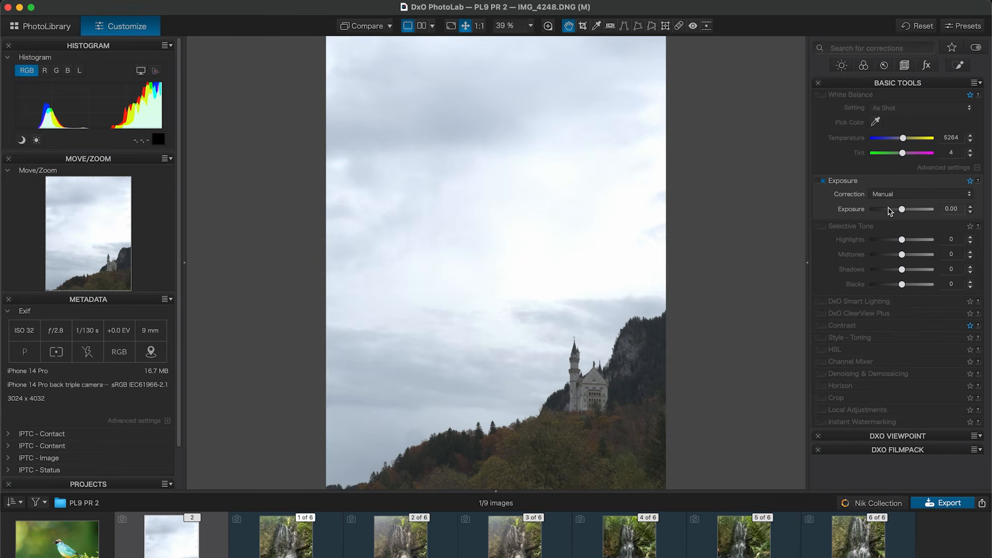
- Apply the 1 - DxO Style - Natural preset to the castle photo and mask its sky with the AI Mask's predefined Sky selection
click(966, 26)
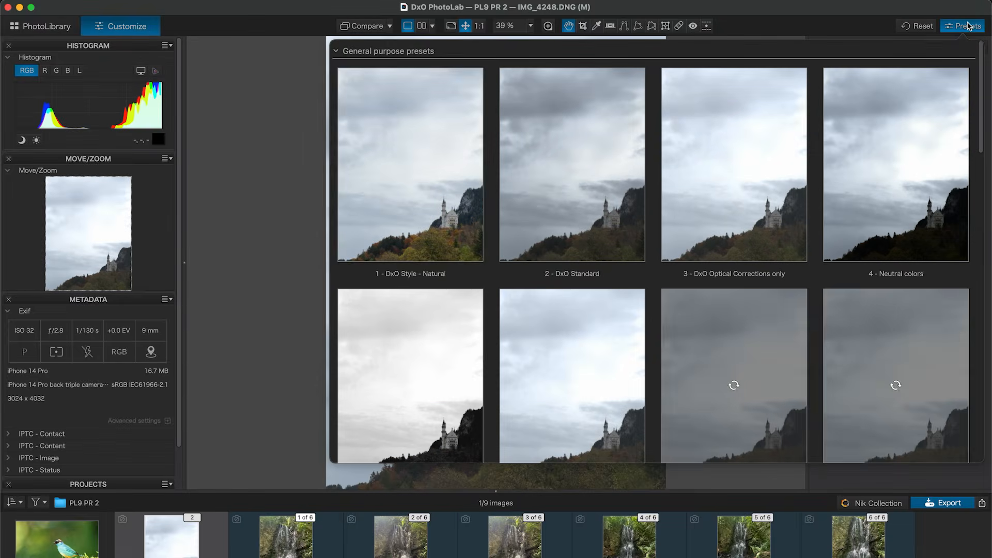
click(434, 148)
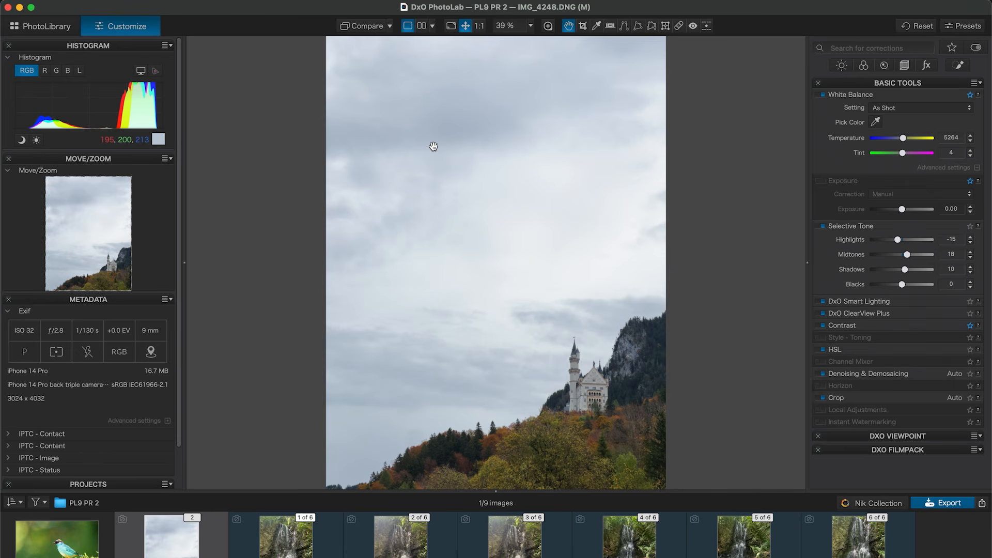
click(956, 66)
click(846, 95)
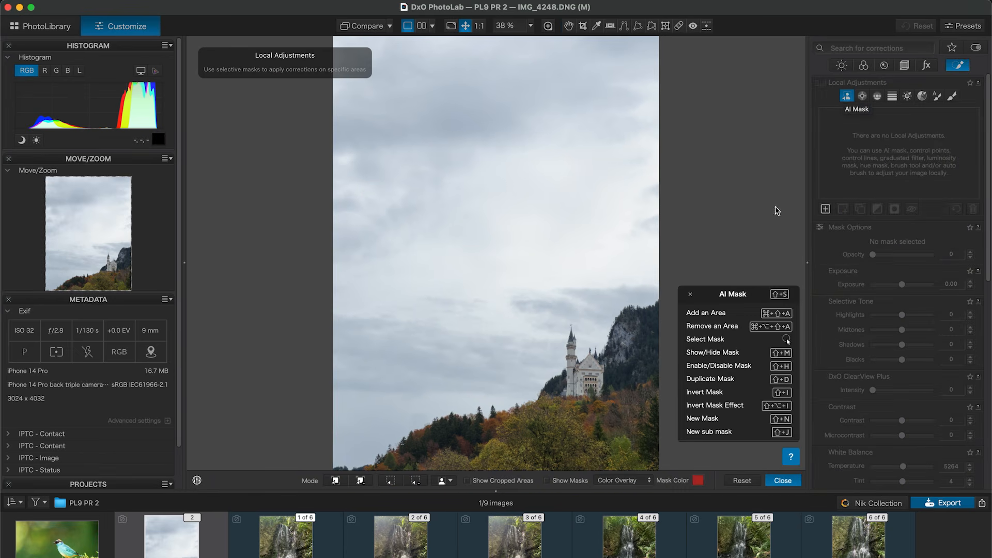
click(449, 480)
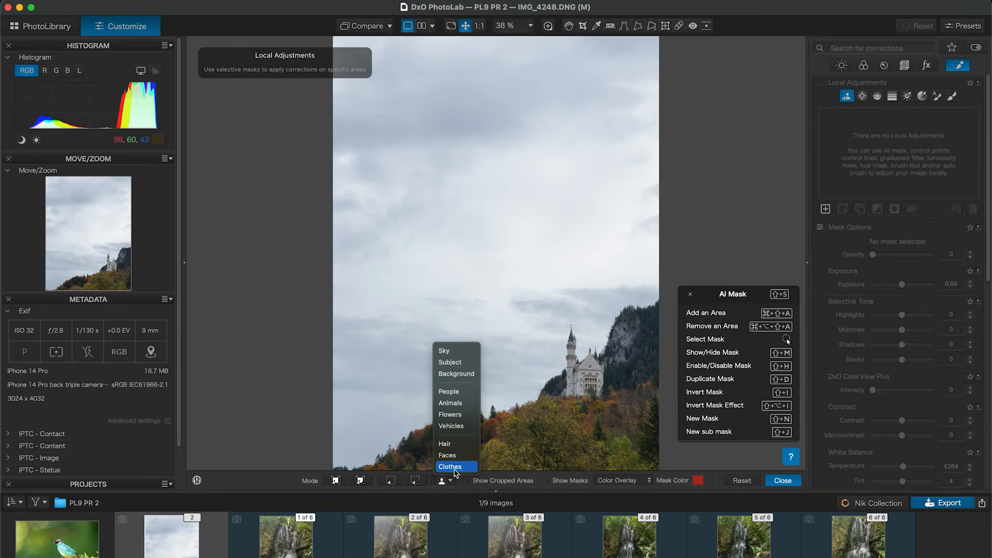
click(462, 352)
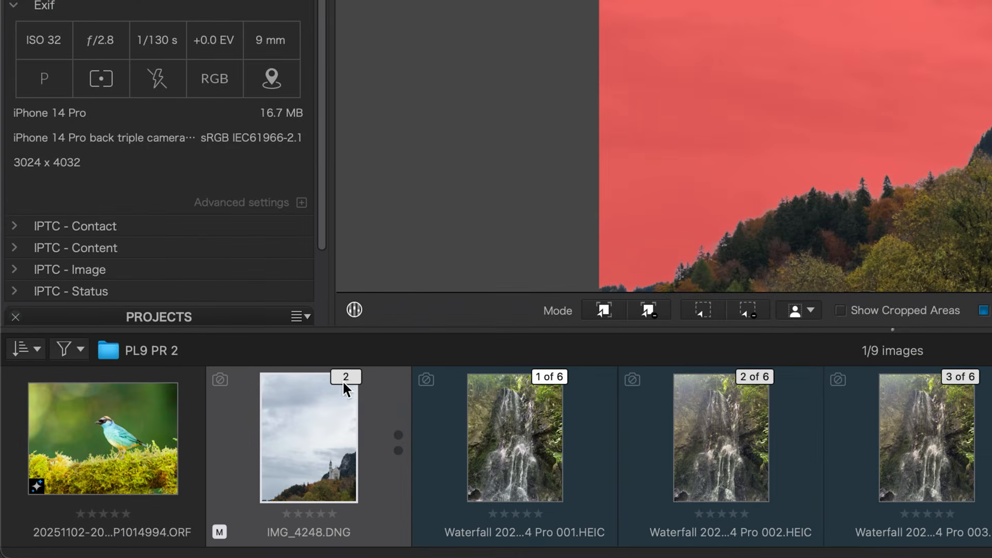
- Expand the IMG_4248.DNG stack and open its second version with the darker sky
click(348, 375)
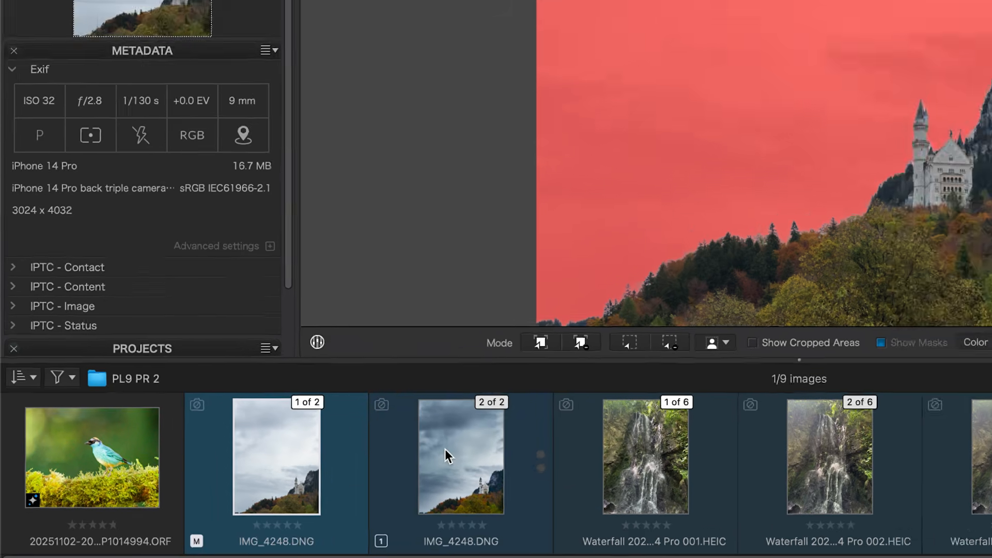
click(488, 428)
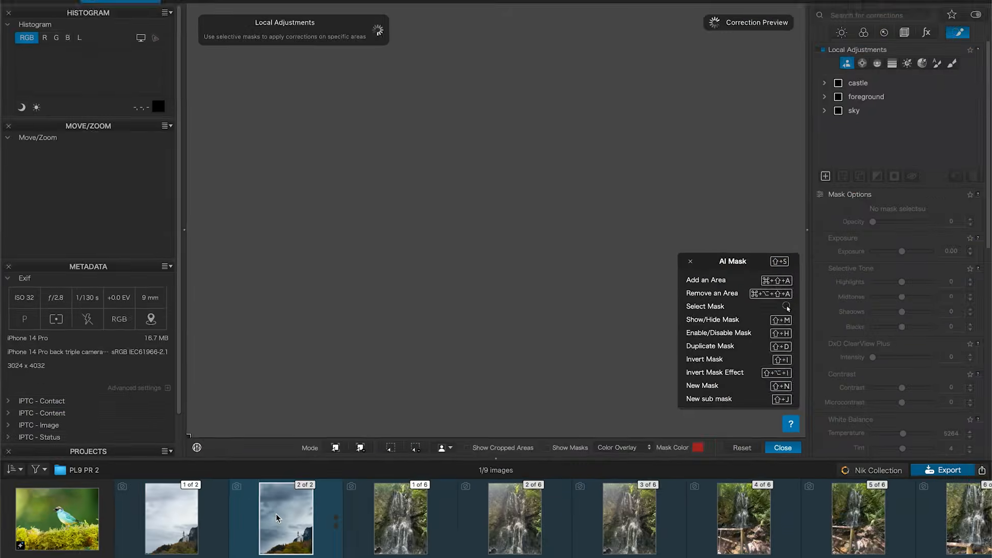